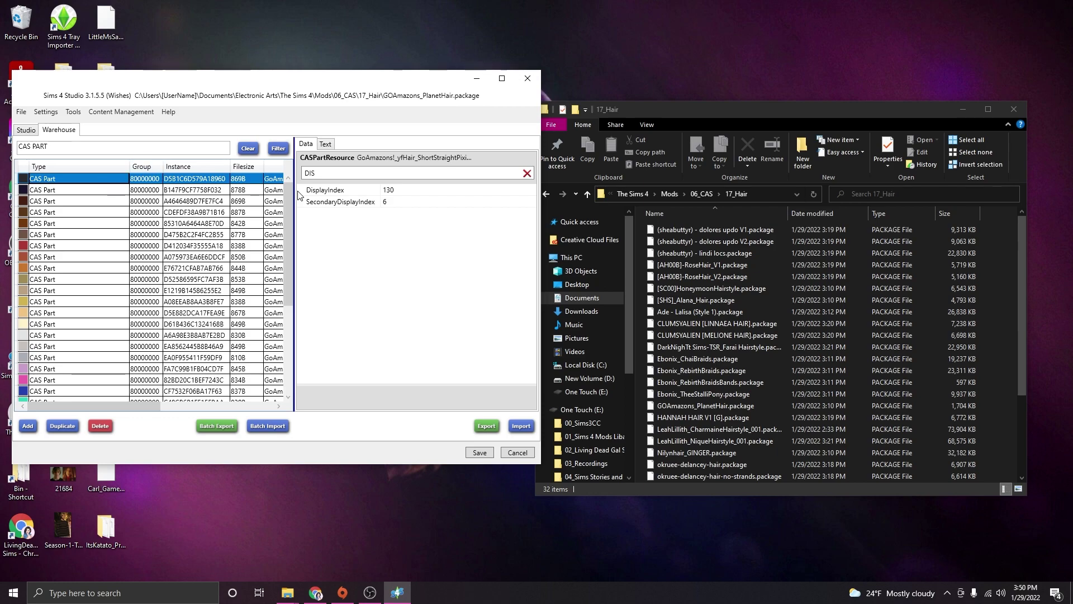
- Change the first swatch's DisplayIndex from 130 to 900 and paste 900 into swatch B147F9CF7758F032
{"action": "left_click", "coordinate": [436, 190]}
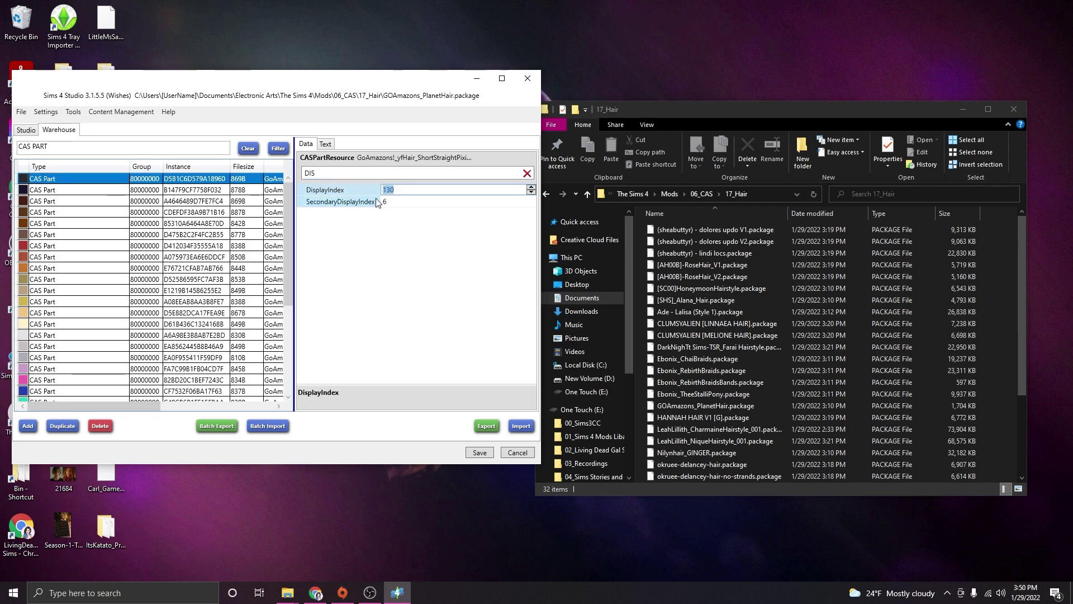
{"action": "left_click", "coordinate": [400, 190]}
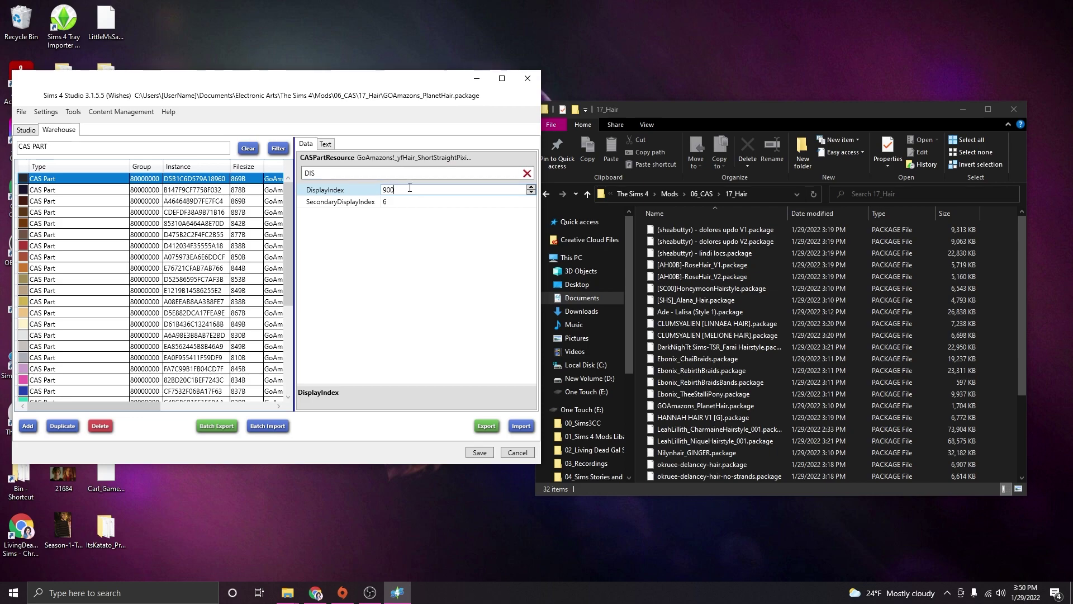
{"action": "left_click", "coordinate": [358, 190]}
{"action": "key", "text": "ctrl+c"}
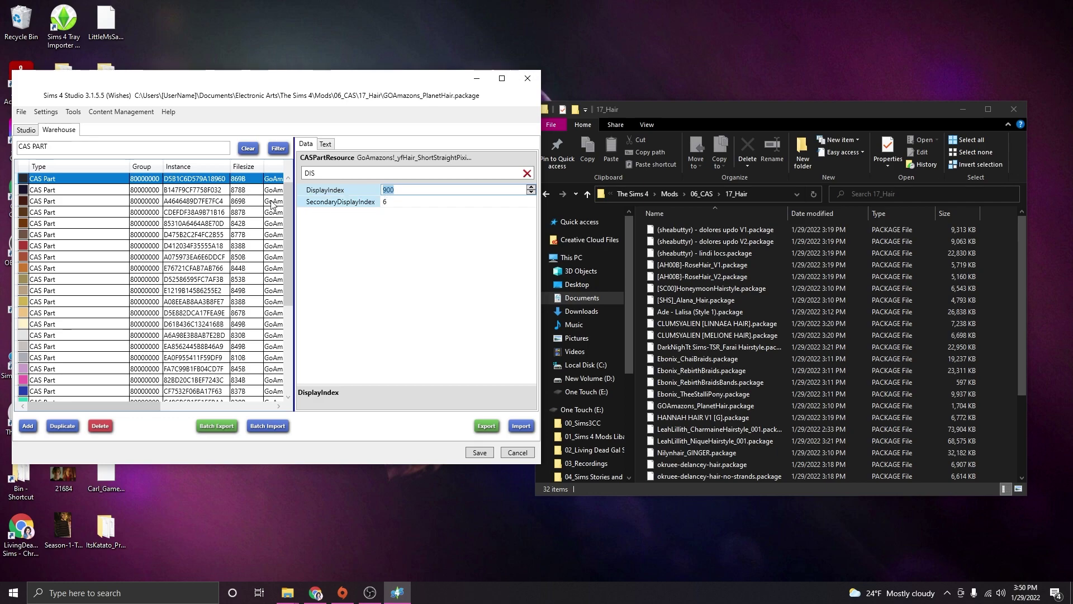
{"action": "left_click", "coordinate": [109, 192]}
{"action": "key", "text": "Tab"}
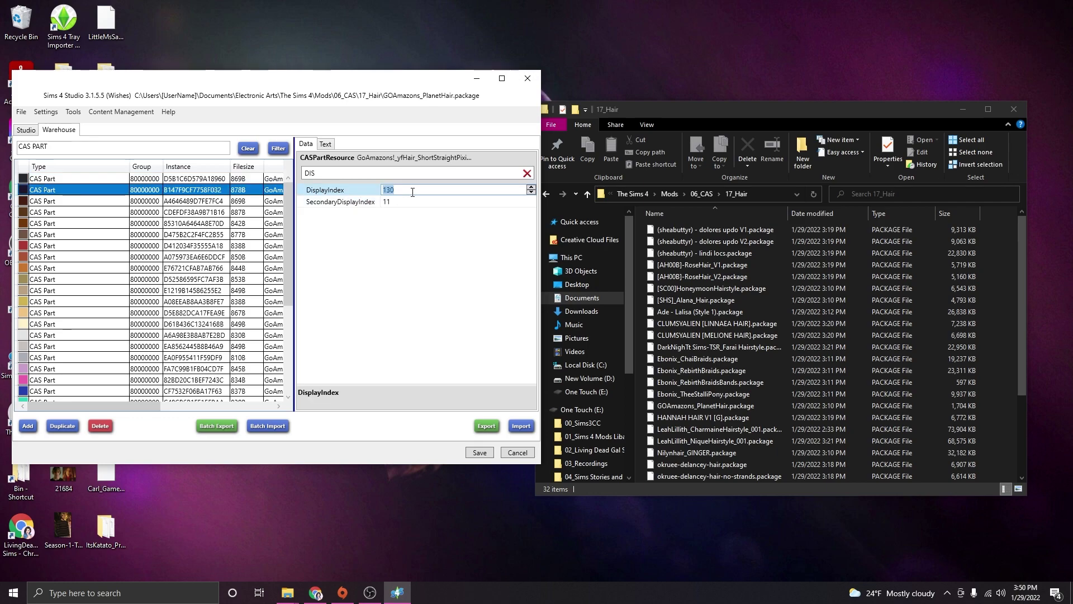
{"action": "key", "text": "ctrl+v"}
- Set DisplayIndex 900 on swatches A4646489D7FE7FC4 through A075973EA6E6DDCF
{"action": "left_click", "coordinate": [120, 205]}
{"action": "left_click", "coordinate": [402, 190]}
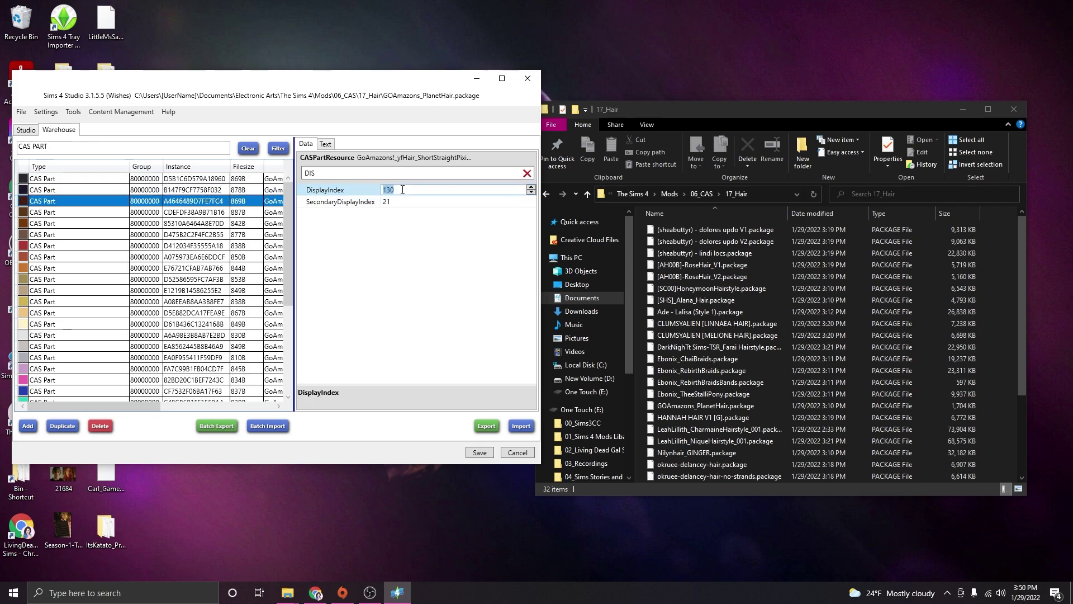
{"action": "left_click", "coordinate": [126, 213]}
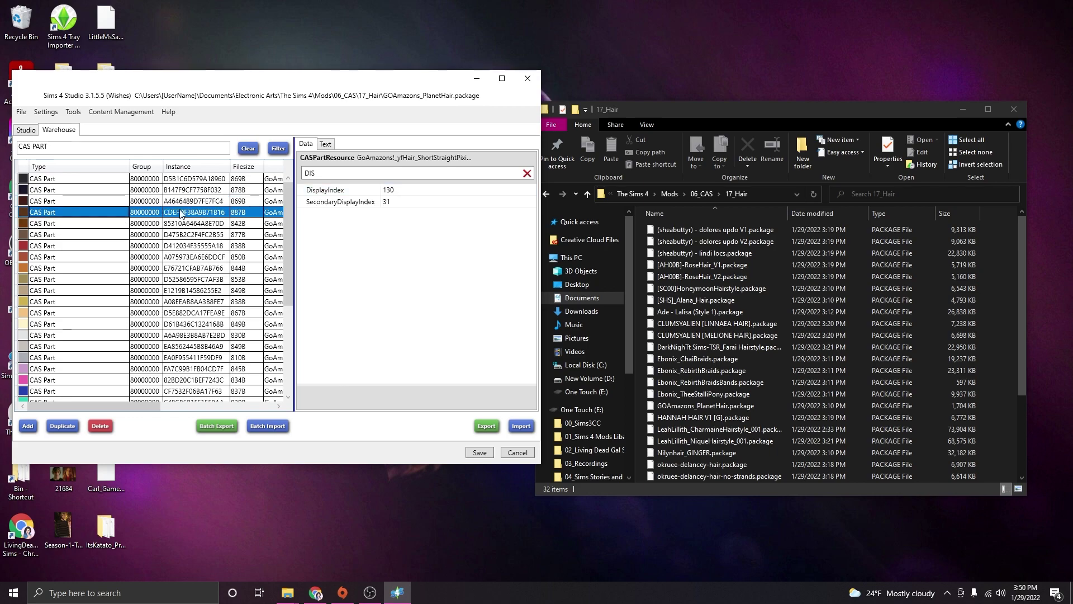
{"action": "left_click", "coordinate": [113, 224]}
{"action": "left_click", "coordinate": [402, 191]}
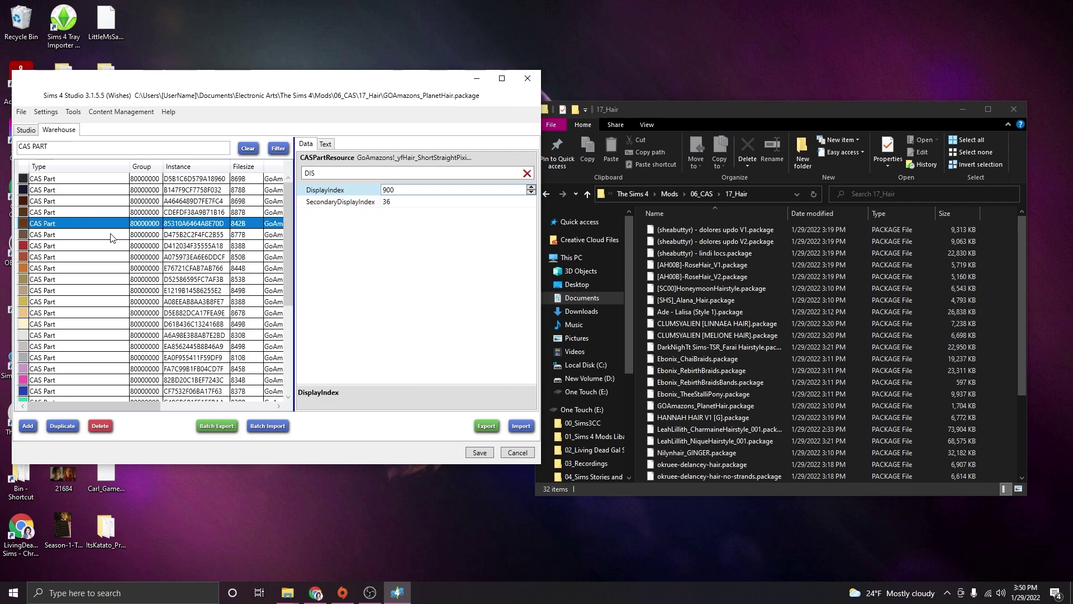
{"action": "left_click", "coordinate": [113, 235]}
{"action": "left_click", "coordinate": [399, 188]}
{"action": "left_click", "coordinate": [129, 246]}
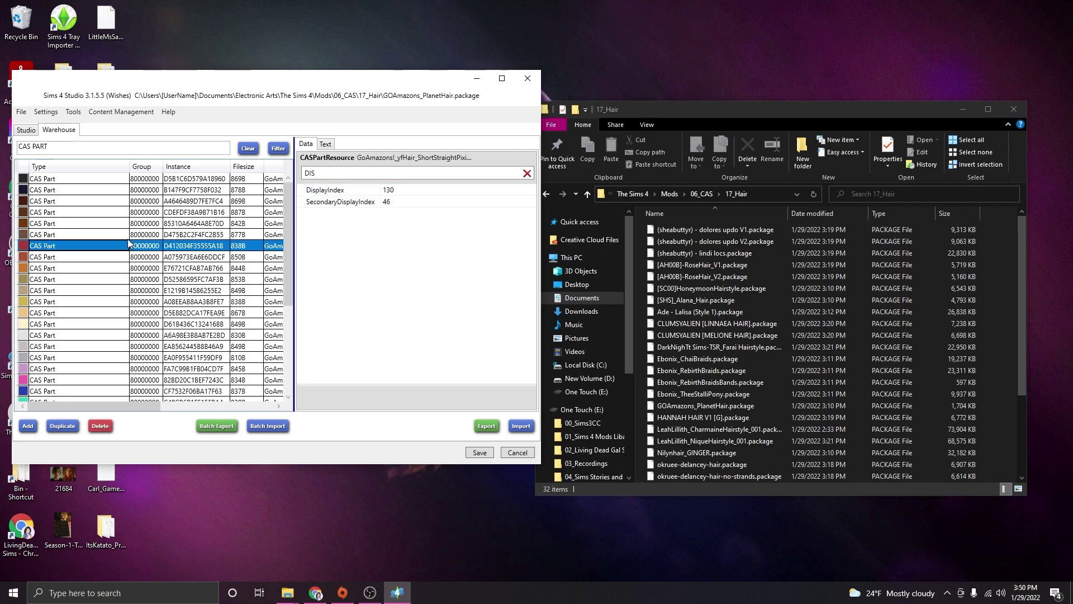
{"action": "left_click", "coordinate": [397, 189]}
{"action": "left_click", "coordinate": [126, 257]}
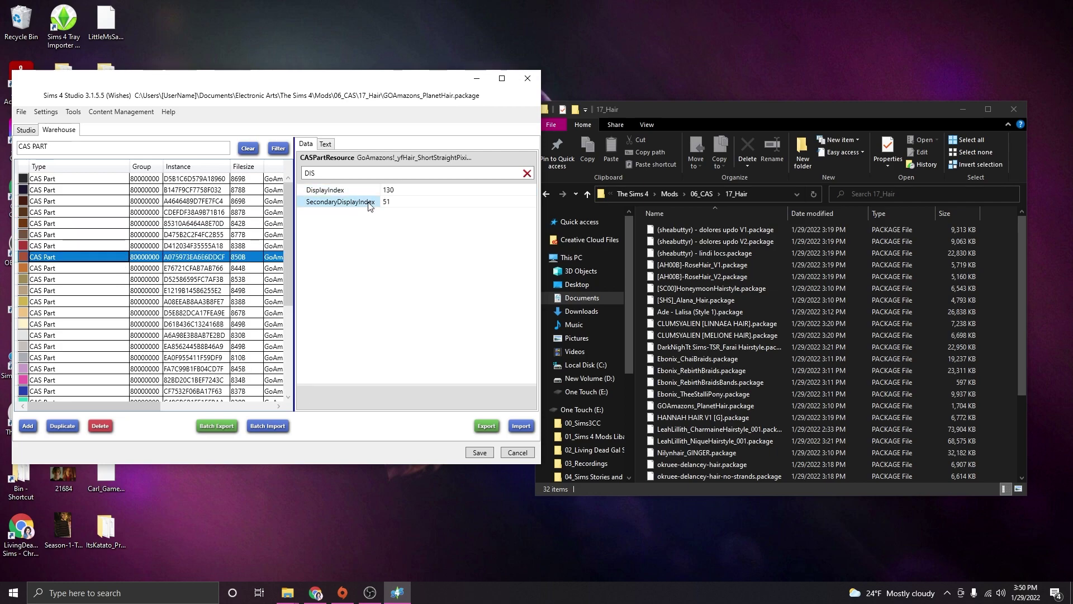
{"action": "left_click", "coordinate": [398, 189]}
{"action": "type", "text": "900"}
- Set DisplayIndex 900 on swatches E76721CFAB7AB766 through D5E882DCA17FEA9E
{"action": "left_click", "coordinate": [115, 268]}
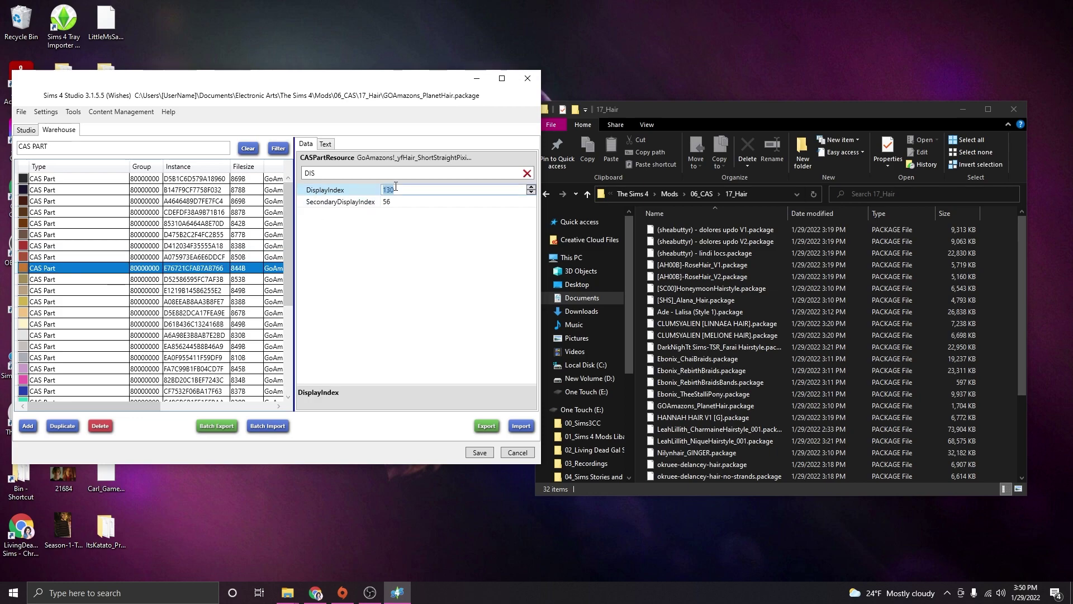
{"action": "left_click", "coordinate": [112, 279]}
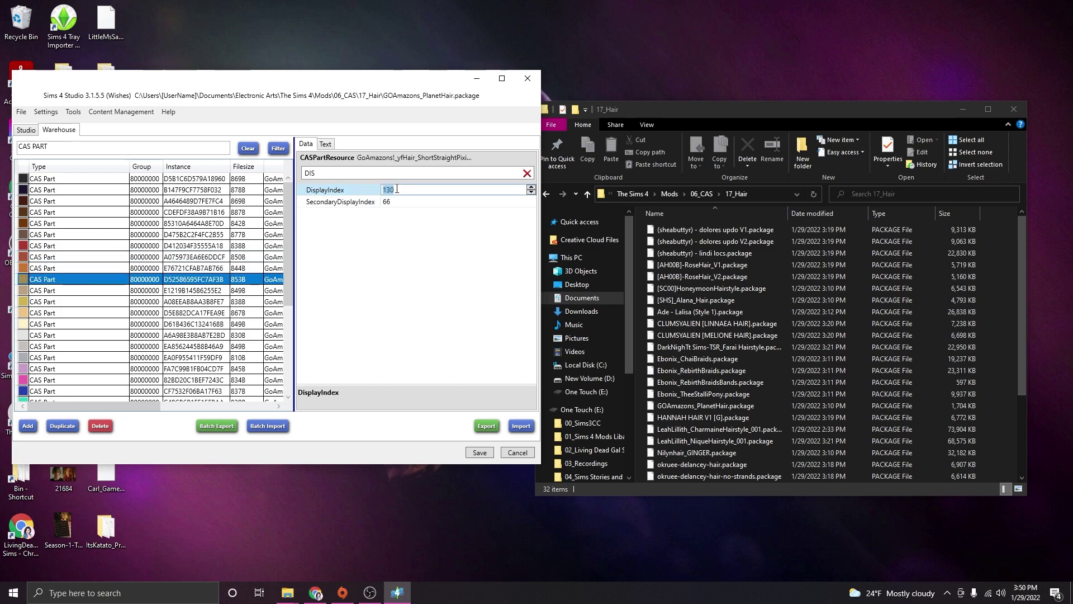
{"action": "left_click", "coordinate": [78, 290]}
{"action": "left_click", "coordinate": [75, 279], "text": "shift"}
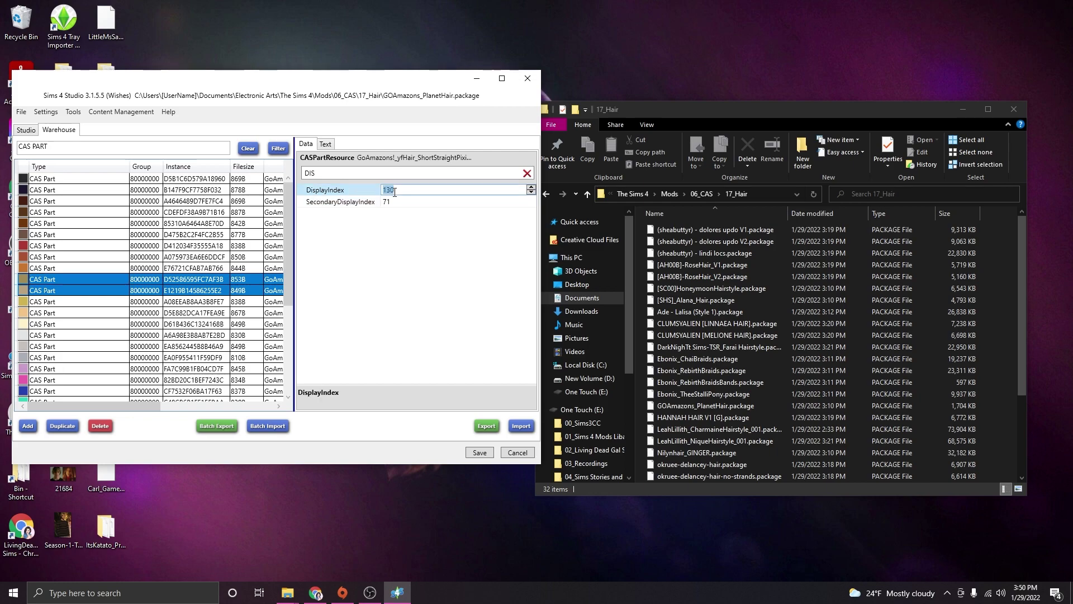
{"action": "left_click", "coordinate": [75, 276]}
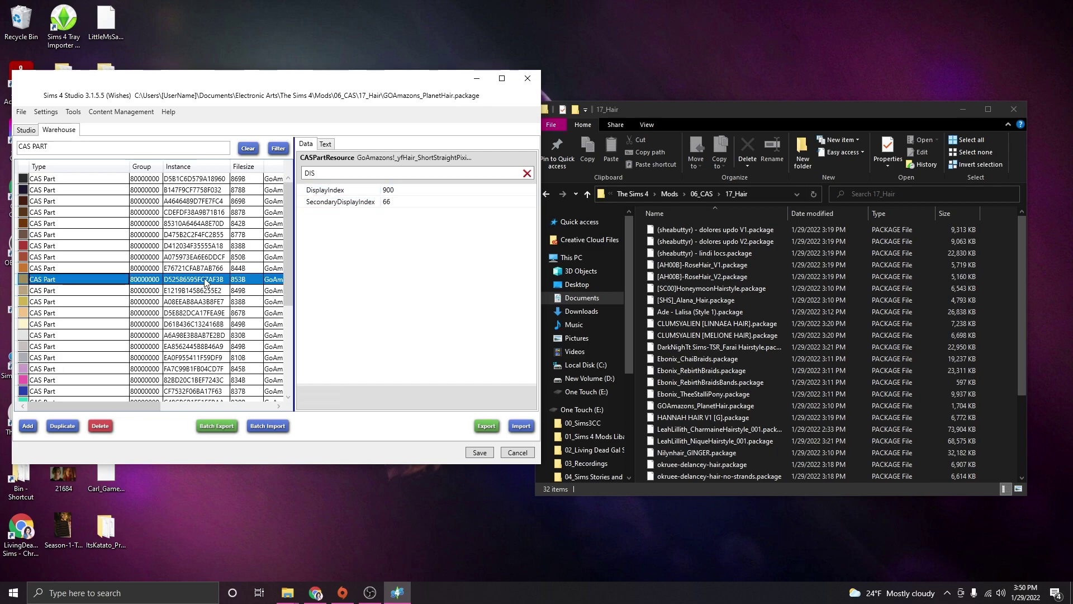
{"action": "left_click", "coordinate": [128, 292]}
{"action": "left_click", "coordinate": [414, 192]}
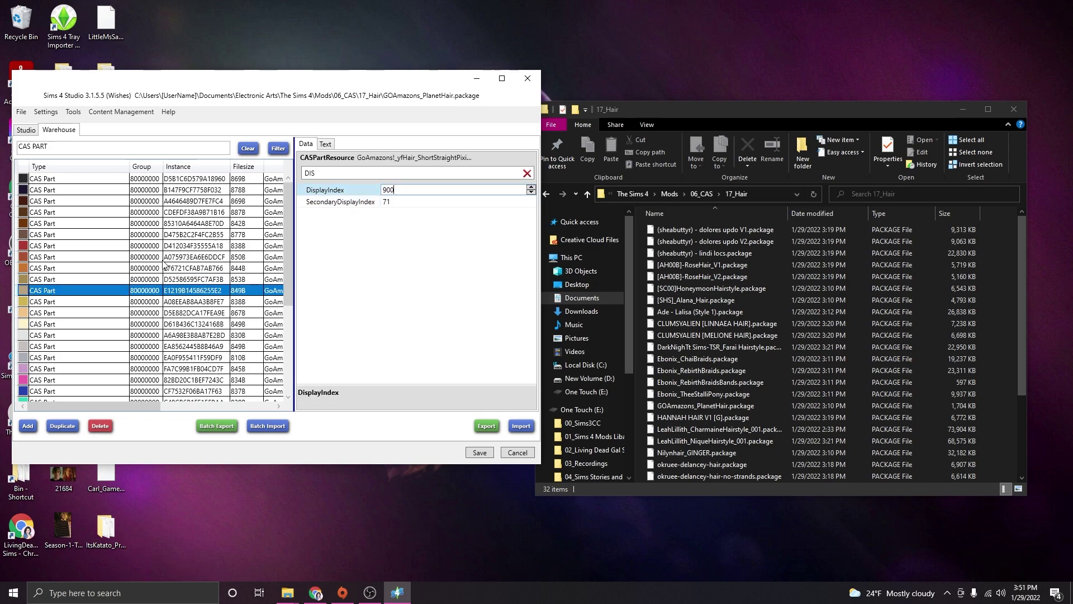
{"action": "left_click", "coordinate": [89, 304]}
{"action": "left_click", "coordinate": [398, 189]}
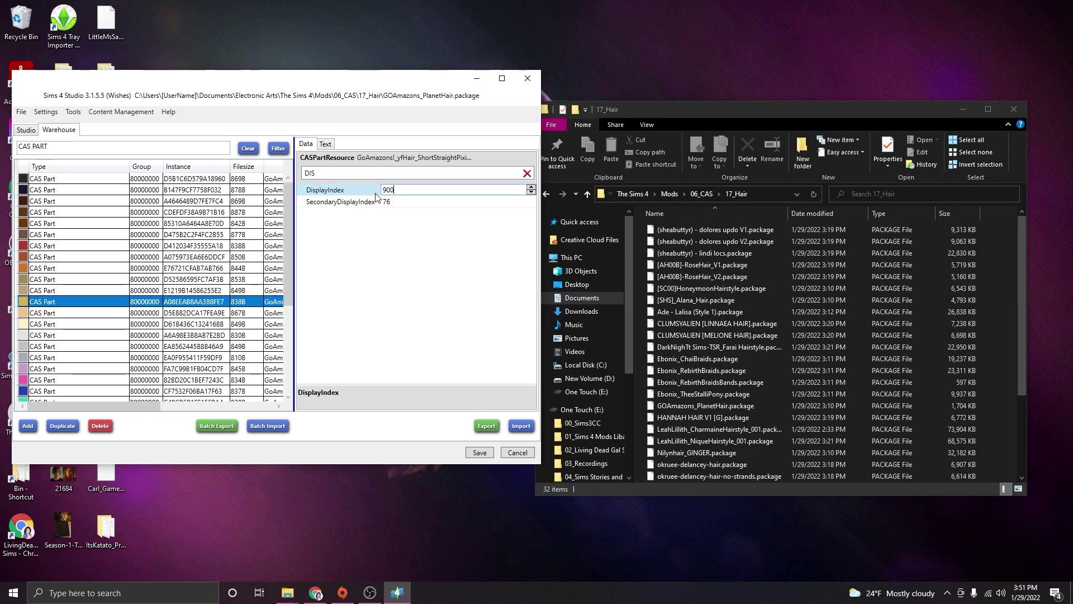
{"action": "left_click", "coordinate": [120, 313]}
{"action": "left_click", "coordinate": [396, 189]}
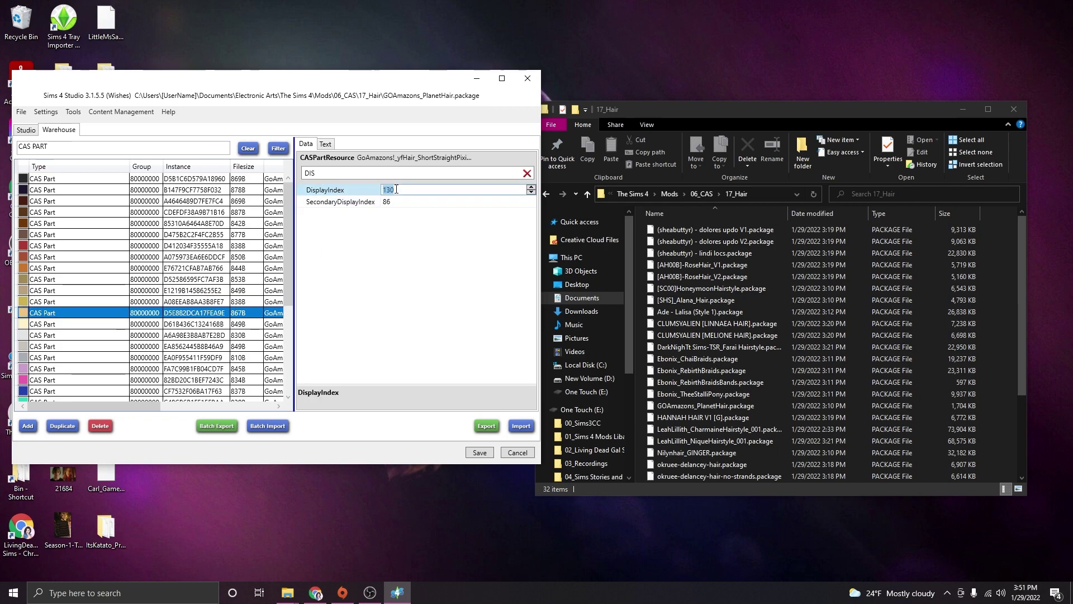
- Set DisplayIndex 900 on swatches D61B436C1324168B through EA0F955411F59DF9
{"action": "left_click", "coordinate": [106, 323]}
{"action": "left_click", "coordinate": [393, 189]}
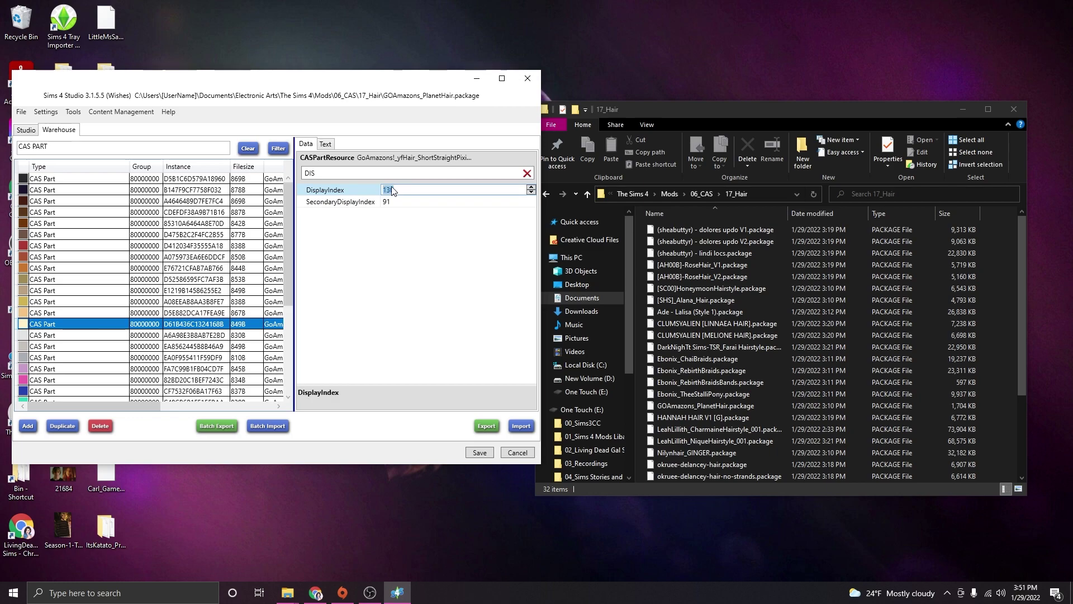
{"action": "left_click", "coordinate": [134, 336]}
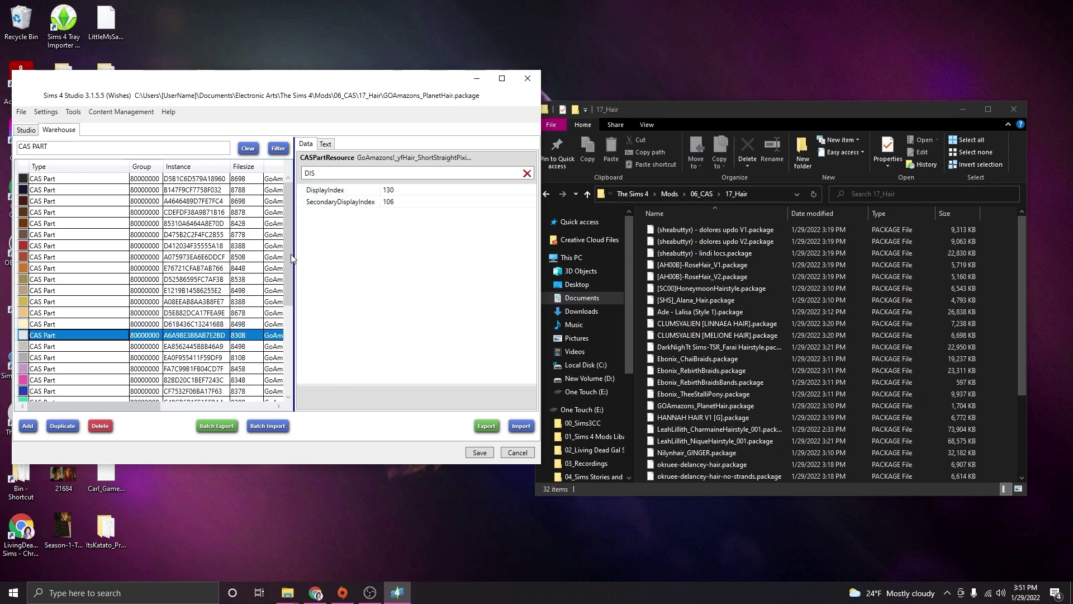
{"action": "left_click", "coordinate": [415, 192]}
{"action": "left_click", "coordinate": [99, 346]}
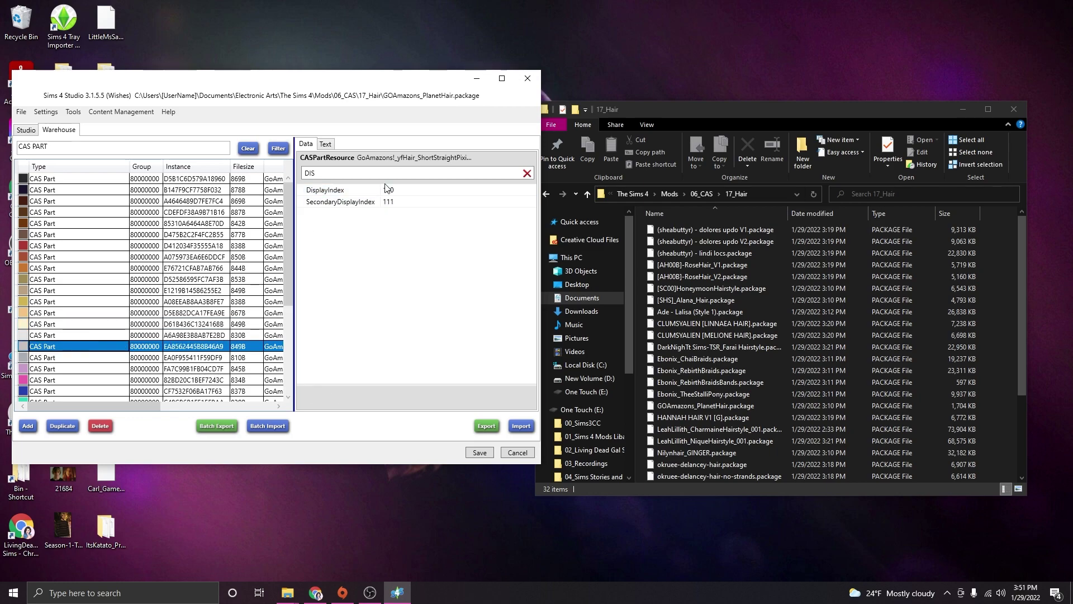
{"action": "left_click", "coordinate": [391, 188]}
{"action": "left_click", "coordinate": [108, 358]}
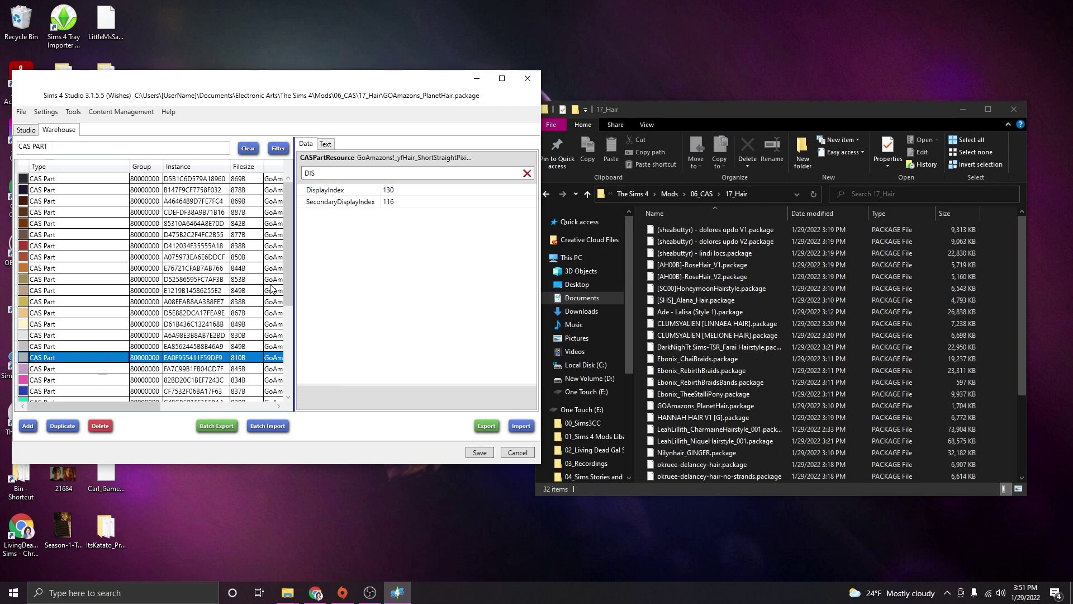
{"action": "left_click", "coordinate": [400, 190]}
{"action": "left_click", "coordinate": [400, 190]}
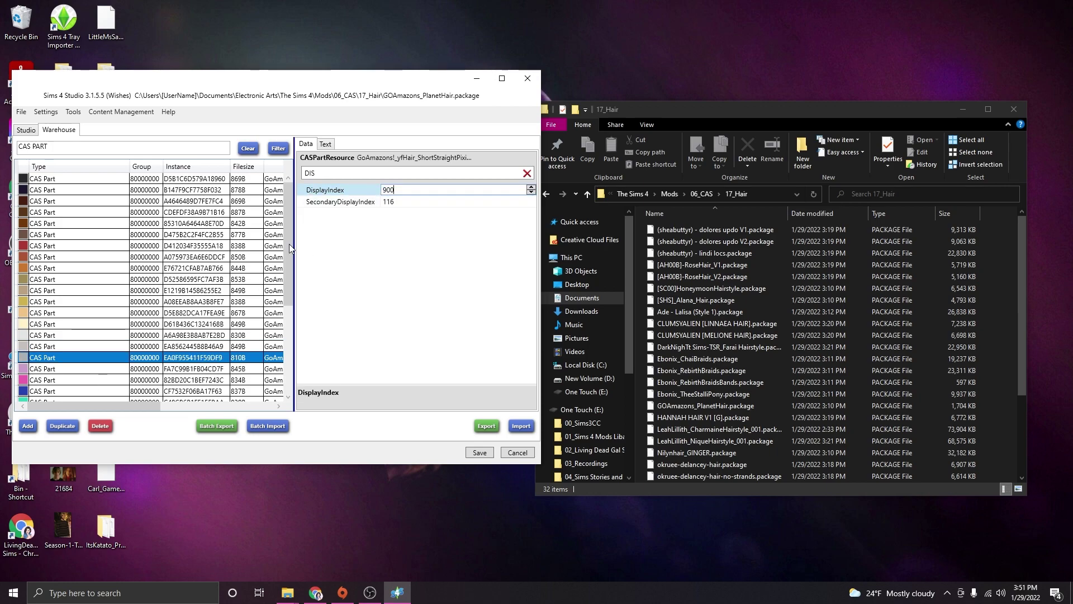
{"action": "left_click", "coordinate": [123, 372]}
{"action": "scroll", "coordinate": [193, 308], "scroll_direction": "down", "scroll_amount": 2}
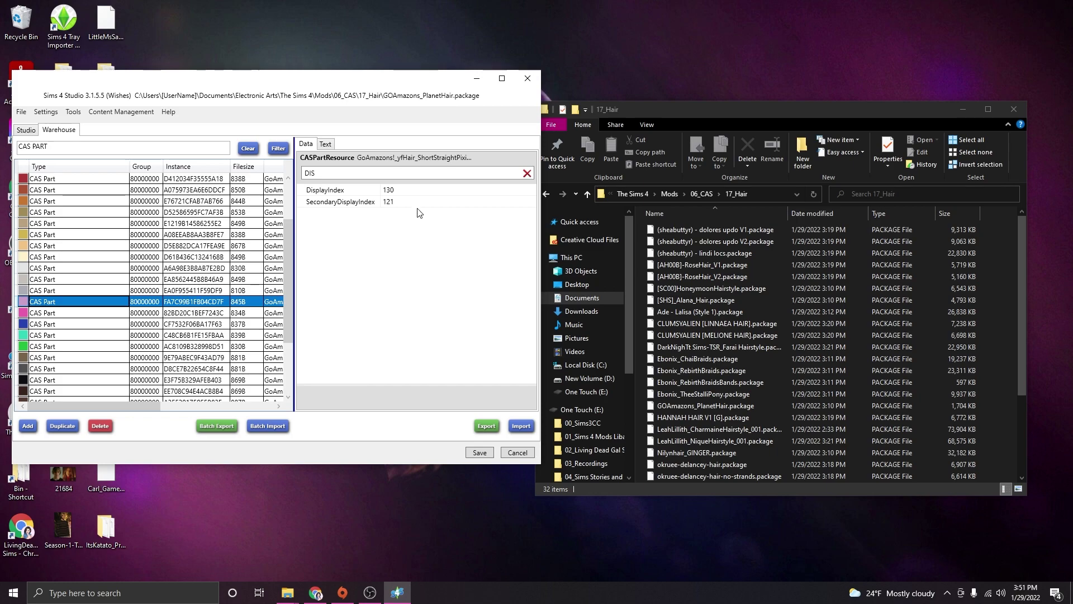
- Paste 900 into swatch FA7C99B1F804CD7F, then set 900 on swatches 82BD20C1BEF7243C through 9E79ABEC9F43AD79
{"action": "left_click", "coordinate": [405, 190]}
{"action": "type", "text": "900"}
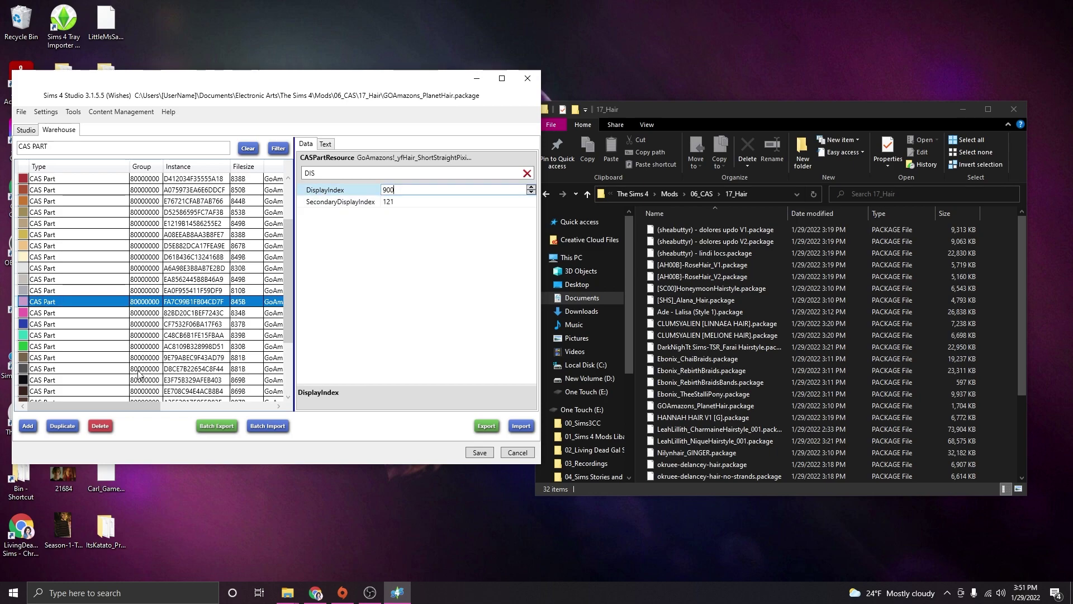
{"action": "left_click", "coordinate": [121, 303]}
{"action": "left_click", "coordinate": [118, 311]}
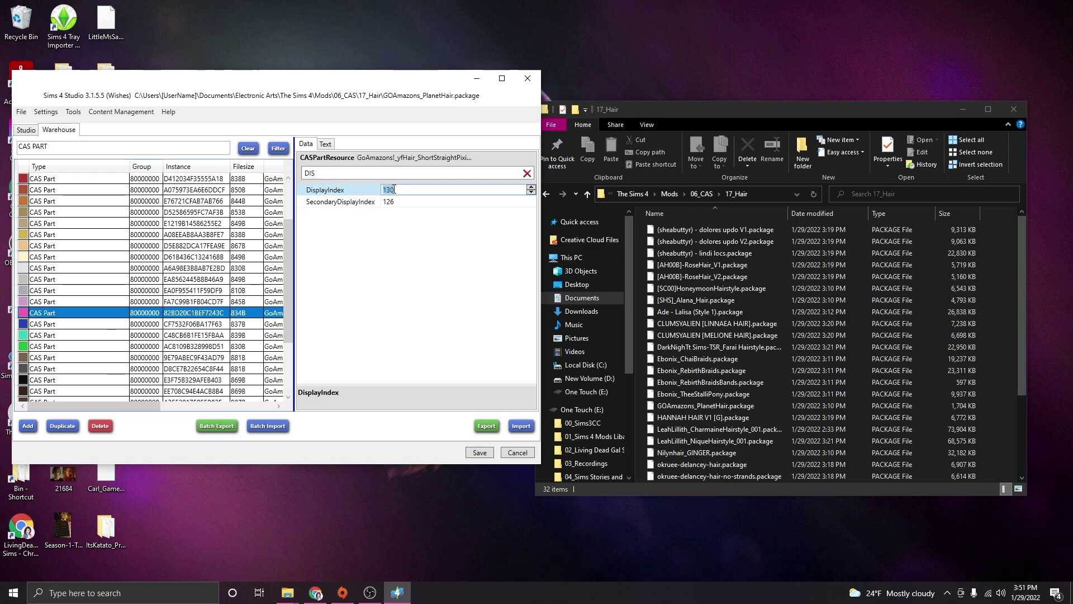
{"action": "left_click", "coordinate": [123, 326]}
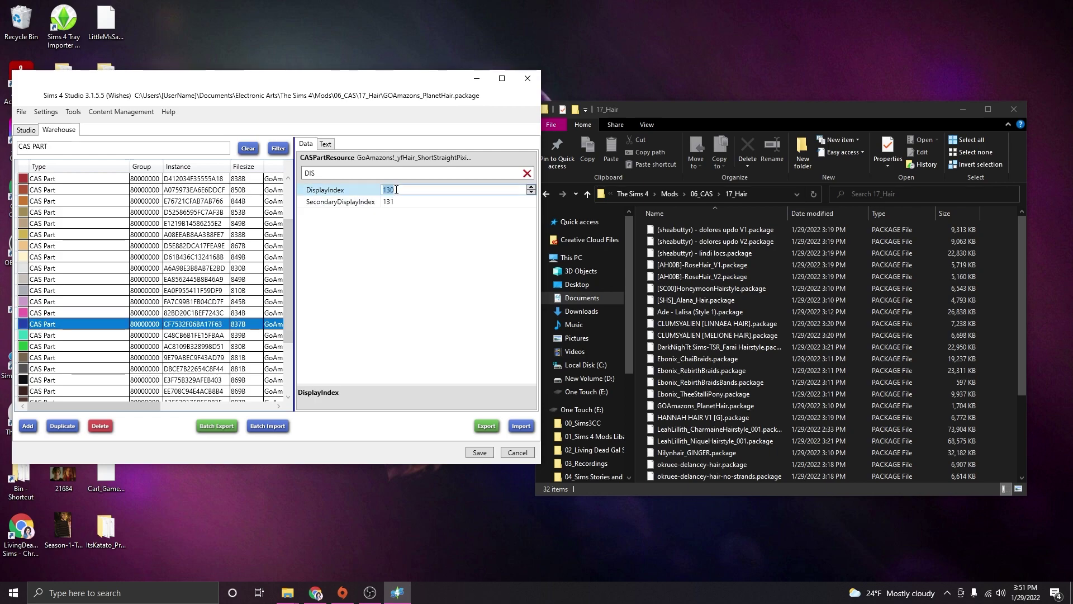
{"action": "left_click", "coordinate": [80, 336]}
{"action": "left_click", "coordinate": [388, 190]}
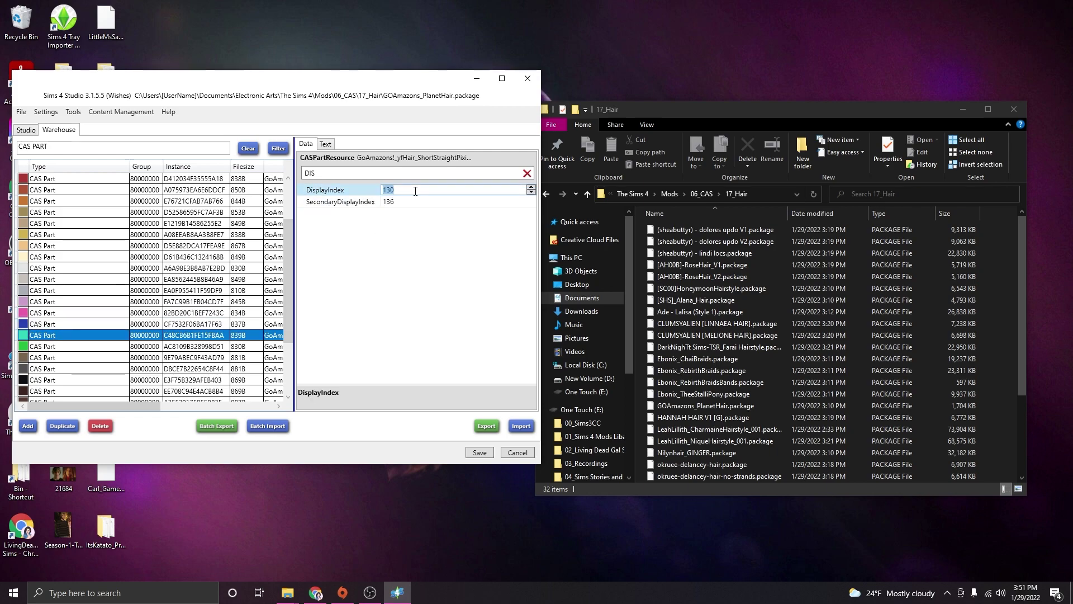
{"action": "left_click", "coordinate": [121, 348]}
{"action": "left_click", "coordinate": [391, 190]}
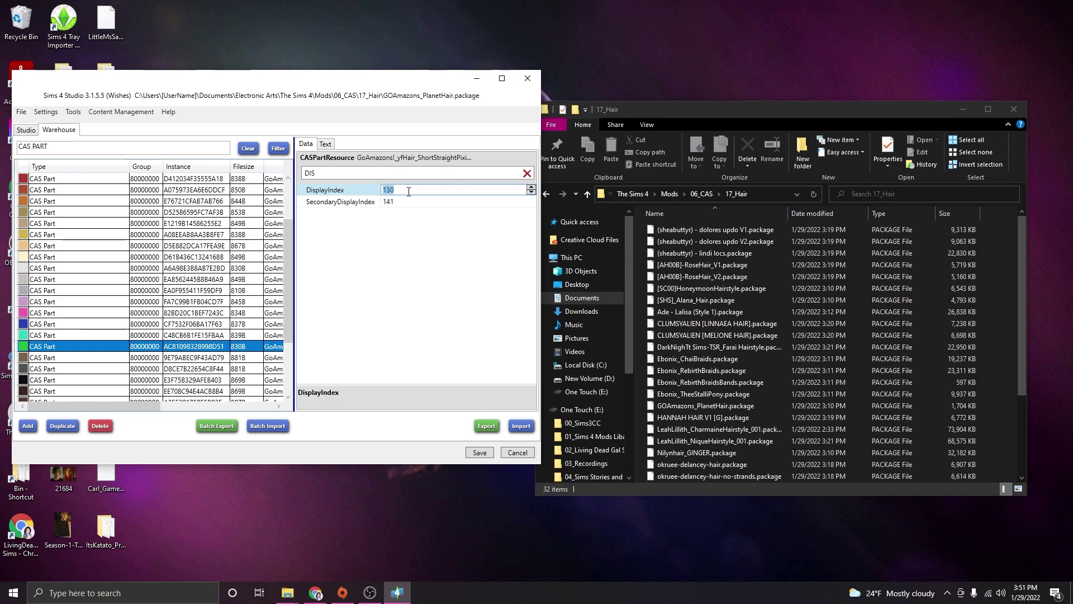
{"action": "type", "text": "900"}
{"action": "left_click", "coordinate": [112, 359]}
- Set DisplayIndex 900 on swatches D8CE7B22654C8F44 through D8FF449AB8D4CA1F
{"action": "scroll", "coordinate": [215, 332], "scroll_direction": "down", "scroll_amount": 2}
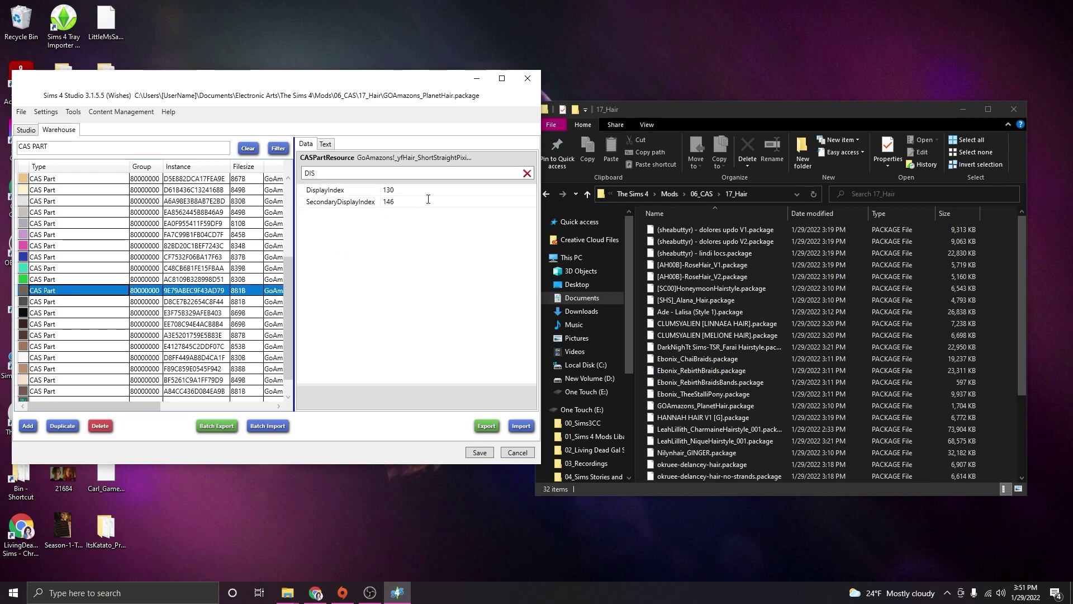
{"action": "left_click", "coordinate": [123, 303]}
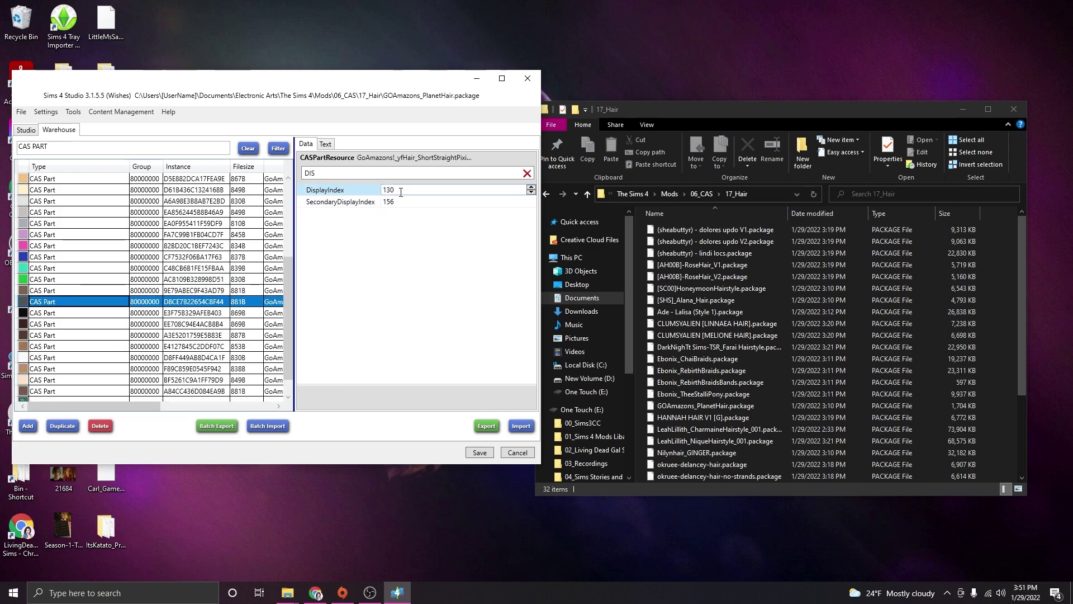
{"action": "left_click", "coordinate": [124, 313]}
{"action": "left_click", "coordinate": [391, 190]}
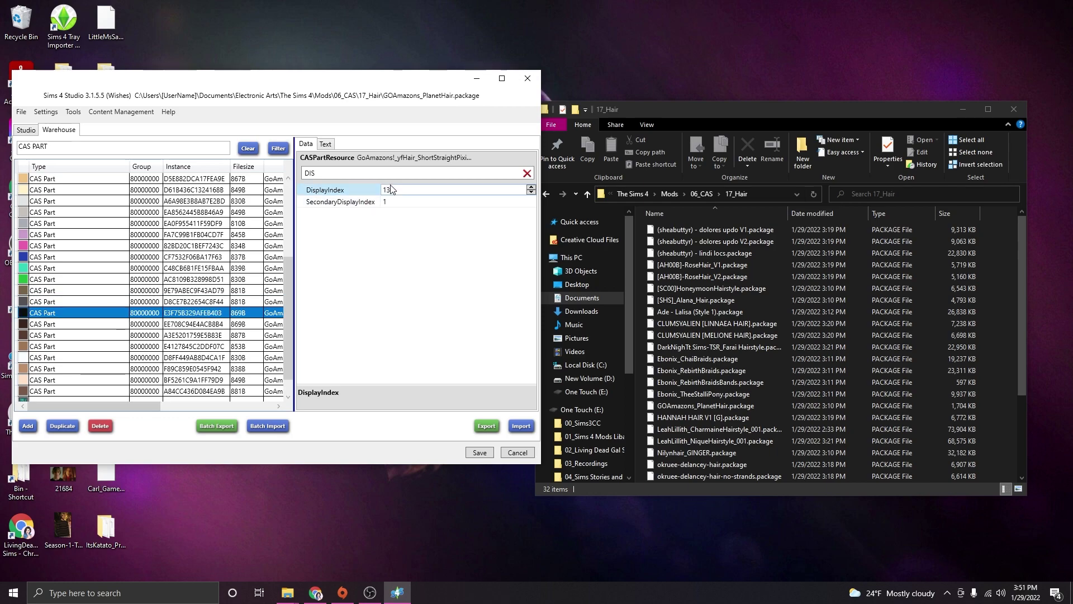
{"action": "left_click", "coordinate": [129, 324]}
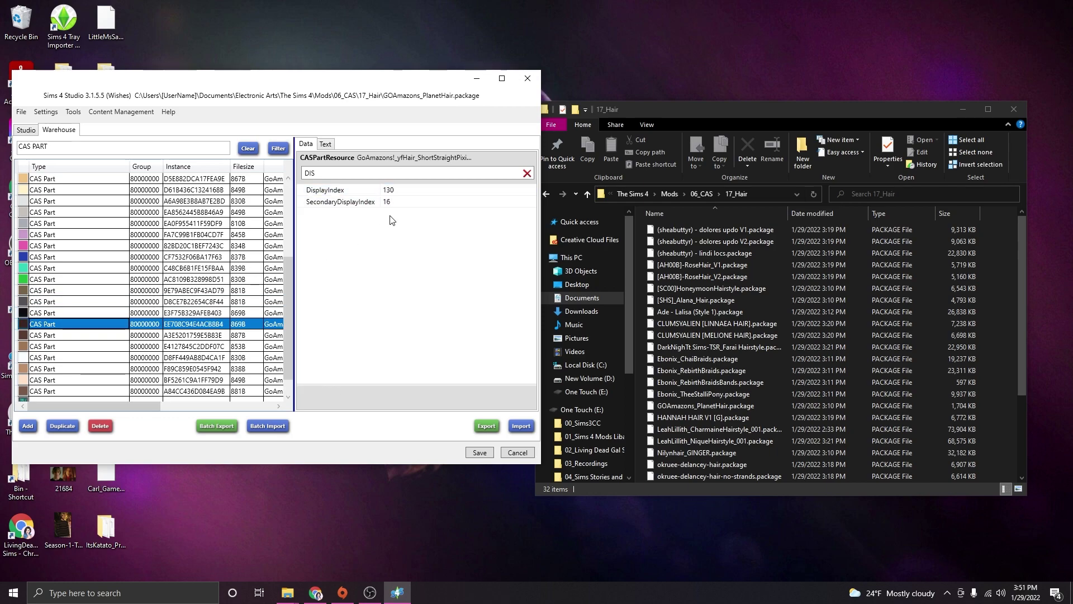
{"action": "left_click", "coordinate": [398, 191]}
{"action": "left_click", "coordinate": [128, 335]}
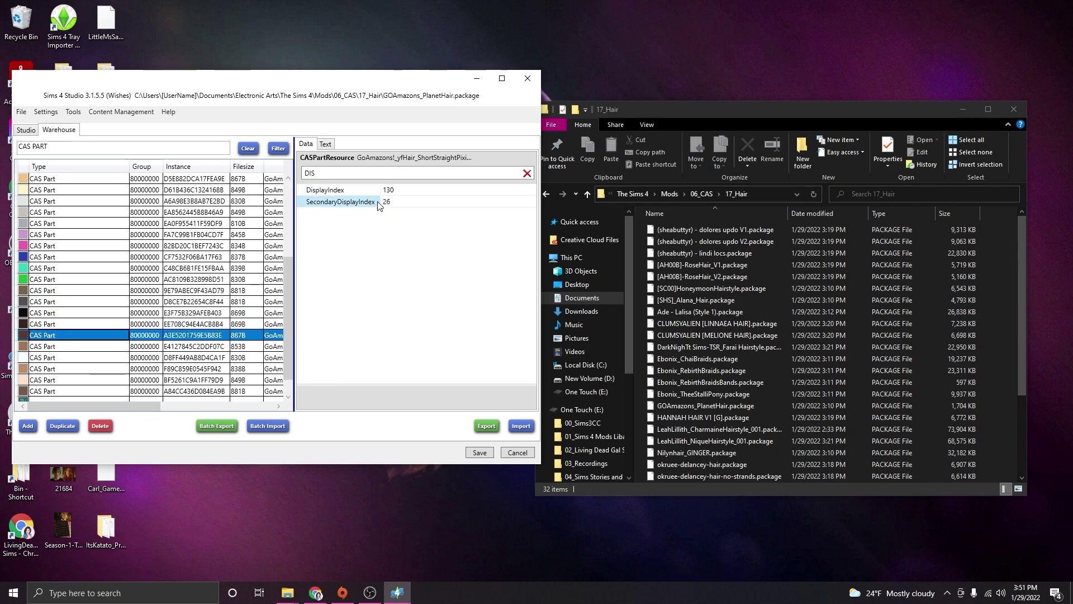
{"action": "left_click", "coordinate": [394, 190]}
{"action": "left_click", "coordinate": [103, 346]}
{"action": "left_click", "coordinate": [401, 191]}
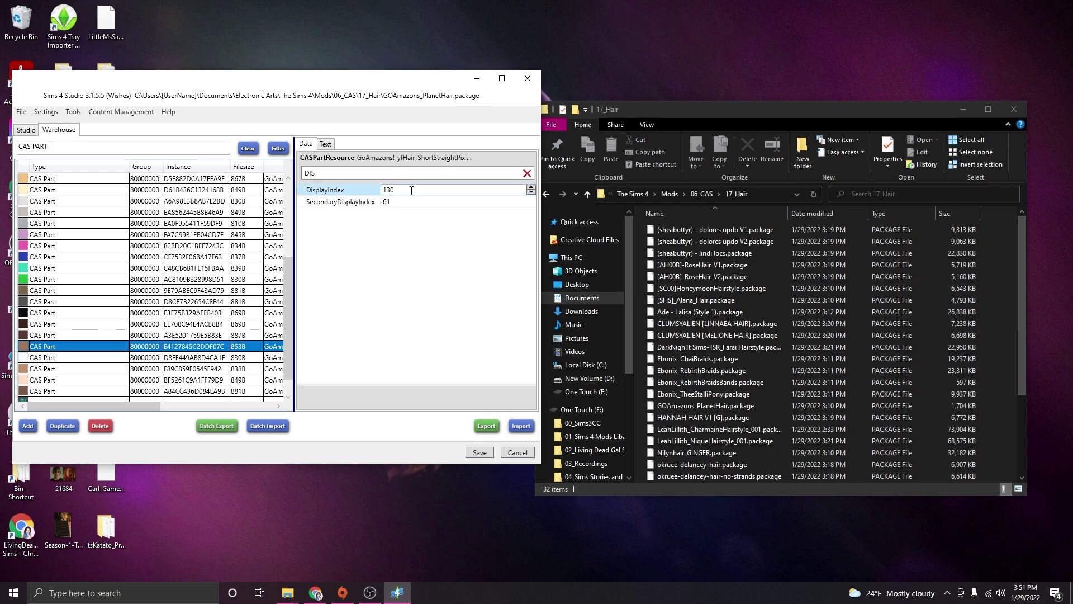
{"action": "left_click", "coordinate": [120, 357]}
{"action": "left_click", "coordinate": [393, 189]}
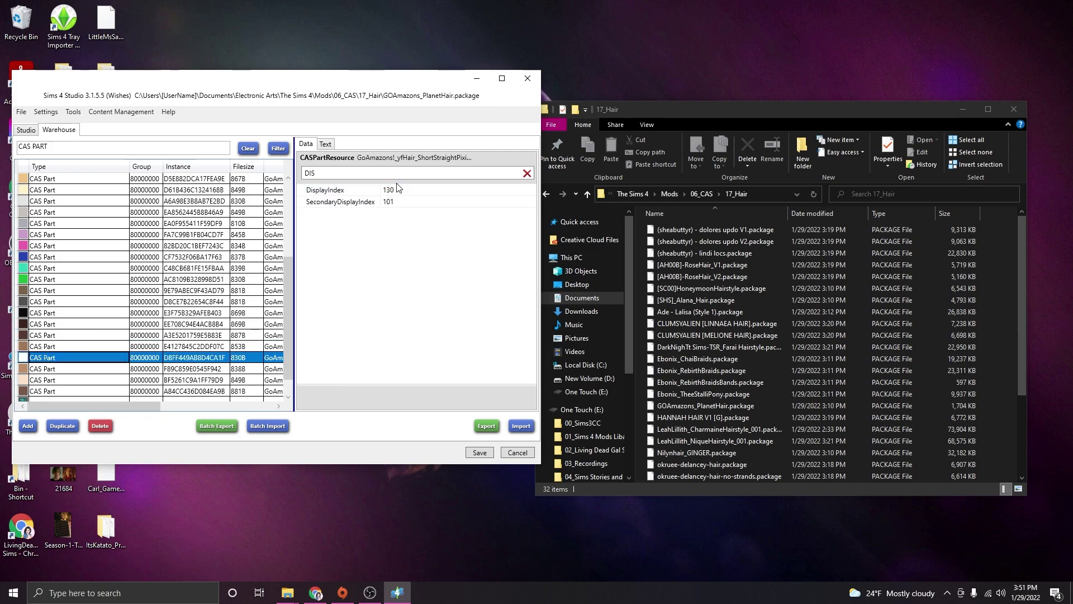
- Set DisplayIndex 900 on the final swatches F89C859E0545F942, BF5261C9A1FF79D9 and A84CC436D084EA9B
{"action": "left_click", "coordinate": [112, 369]}
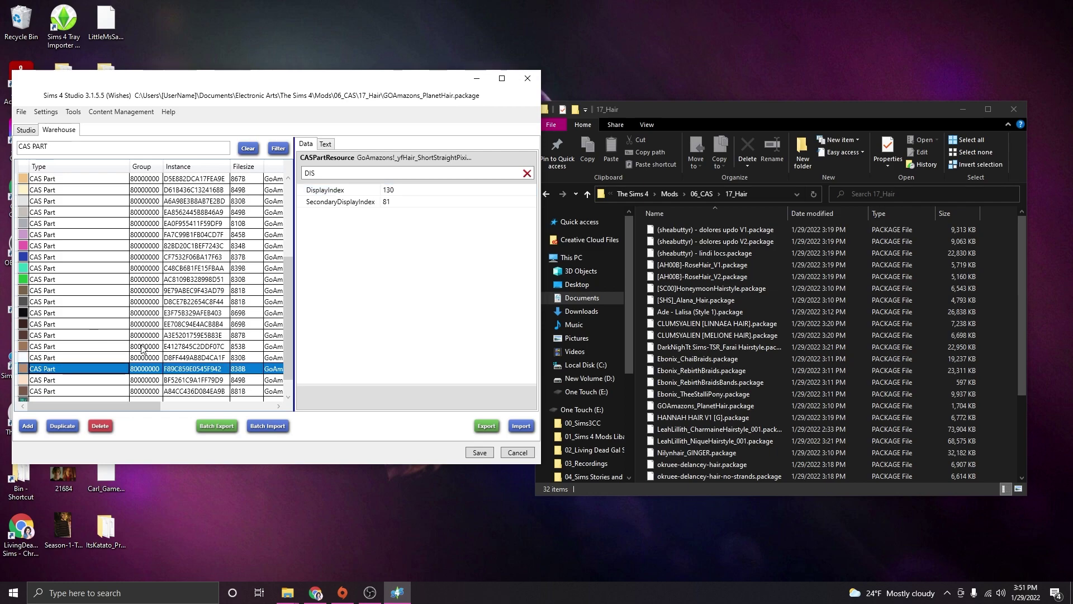
{"action": "scroll", "coordinate": [285, 279], "scroll_direction": "down", "scroll_amount": 1}
{"action": "left_click", "coordinate": [388, 190]}
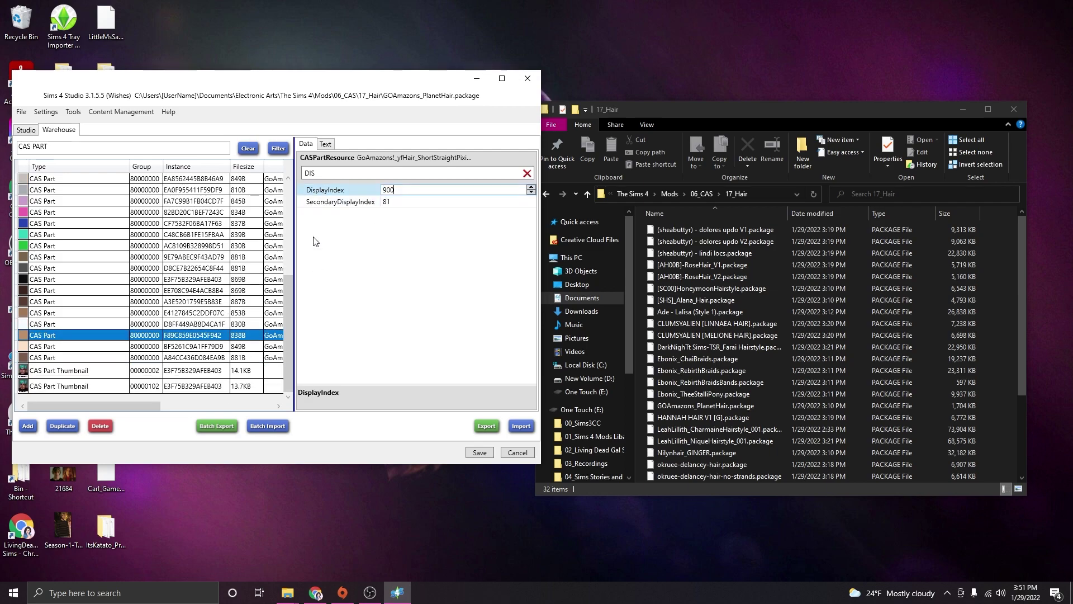
{"action": "left_click", "coordinate": [94, 346]}
{"action": "left_click", "coordinate": [378, 192]}
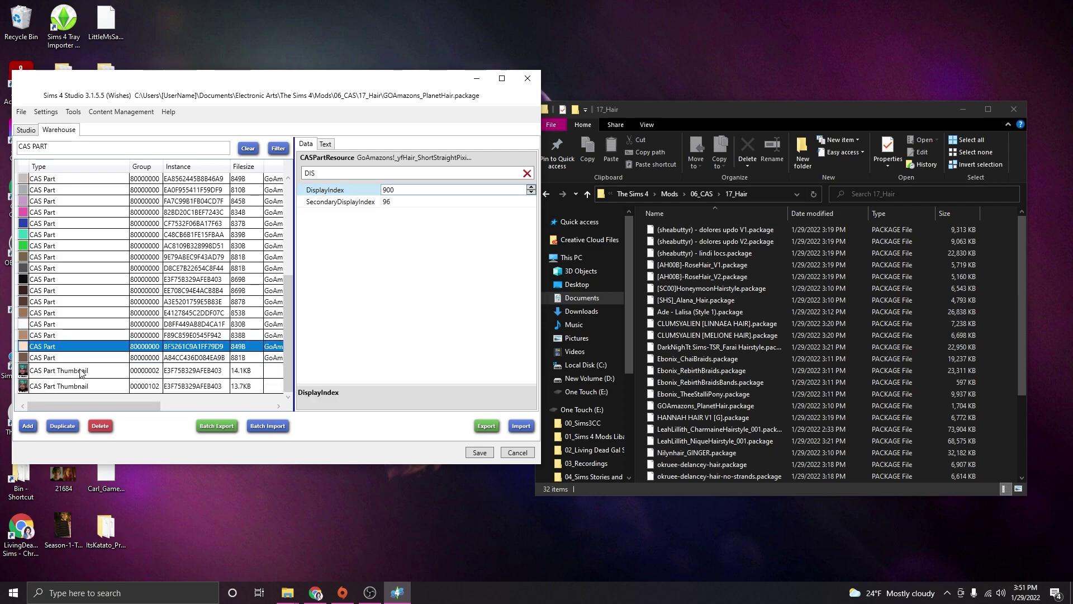
{"action": "left_click", "coordinate": [93, 358]}
{"action": "left_click", "coordinate": [401, 192]}
{"action": "type", "text": "900"}
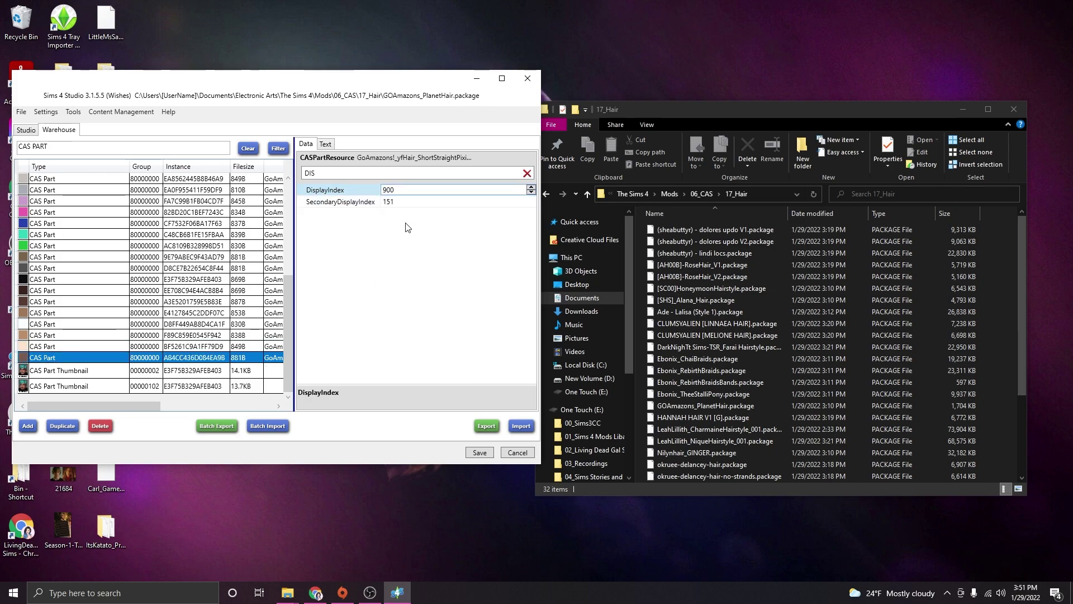
{"action": "left_click_drag", "start_coordinate": [288, 352], "coordinate": [295, 210]}
- Save the PlanetHair package and dismiss the saved confirmation
{"action": "left_click", "coordinate": [475, 455]}
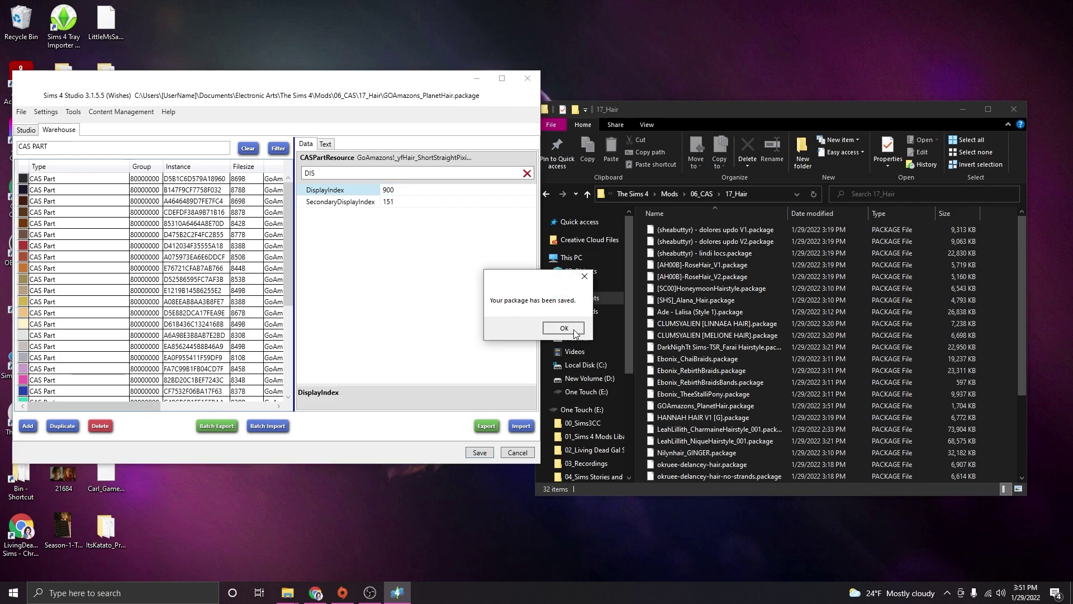
{"action": "left_click", "coordinate": [564, 329]}
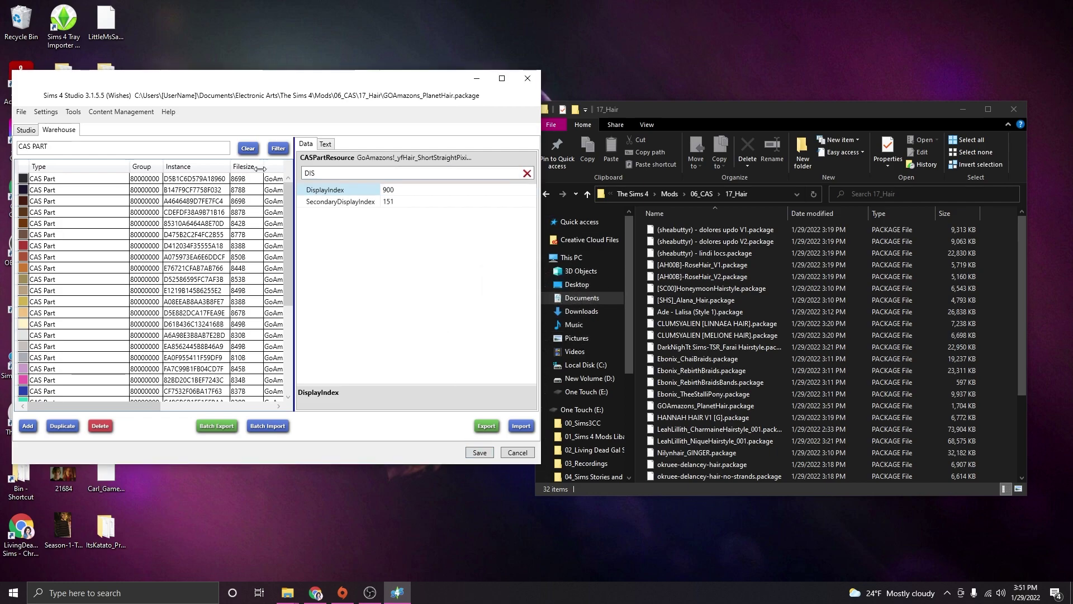
{"action": "left_click_drag", "start_coordinate": [289, 231], "coordinate": [290, 255]}
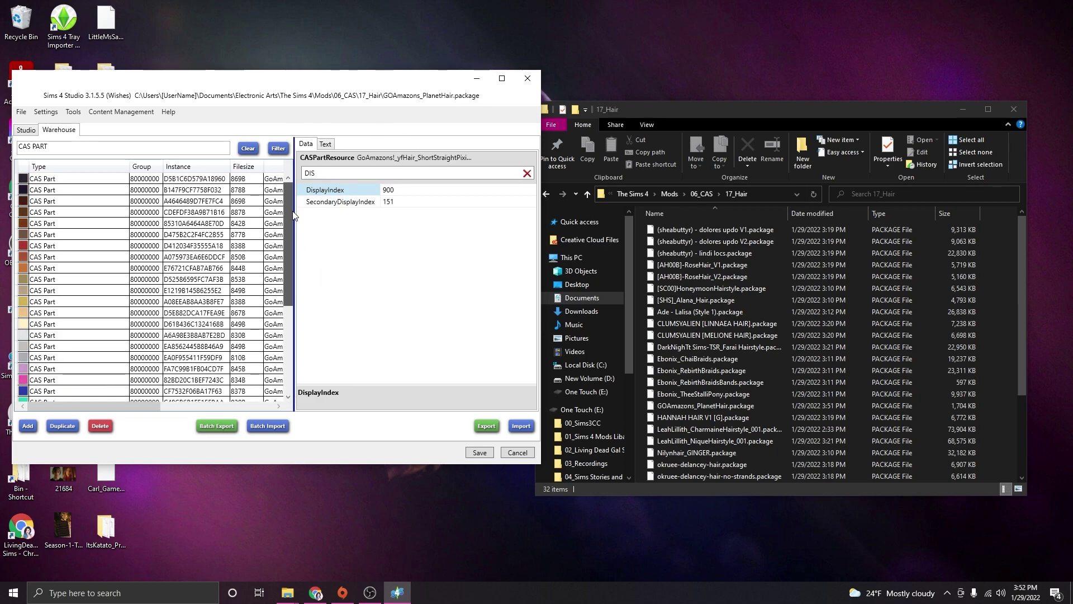
- Close the package and bring up the file picker showing the 17_Hair folder
{"action": "left_click", "coordinate": [522, 455]}
{"action": "scroll", "coordinate": [723, 392], "scroll_direction": "down", "scroll_amount": 4}
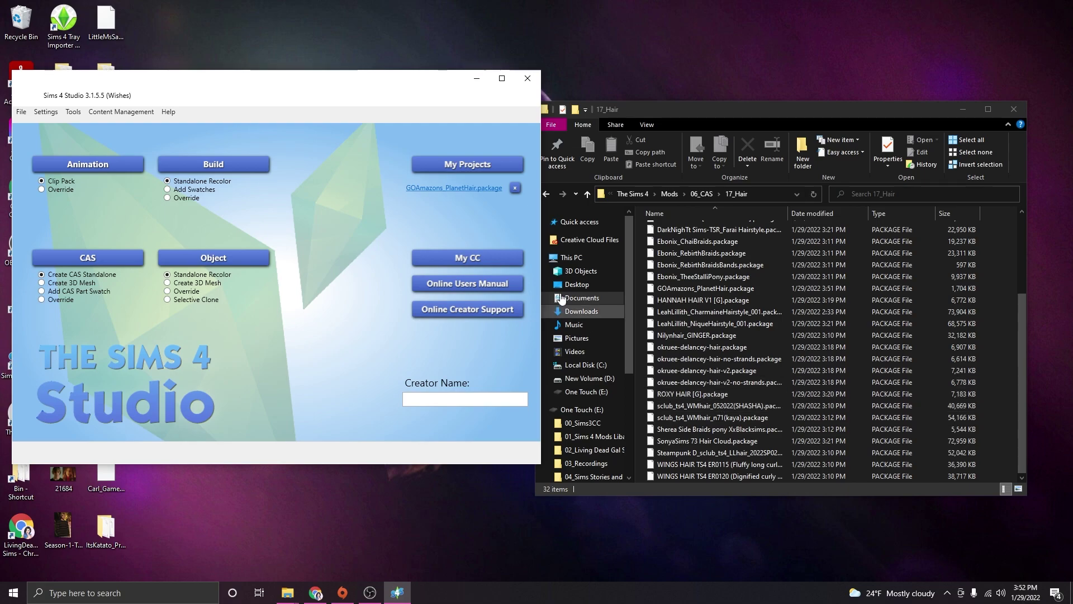
{"action": "left_click", "coordinate": [441, 163]}
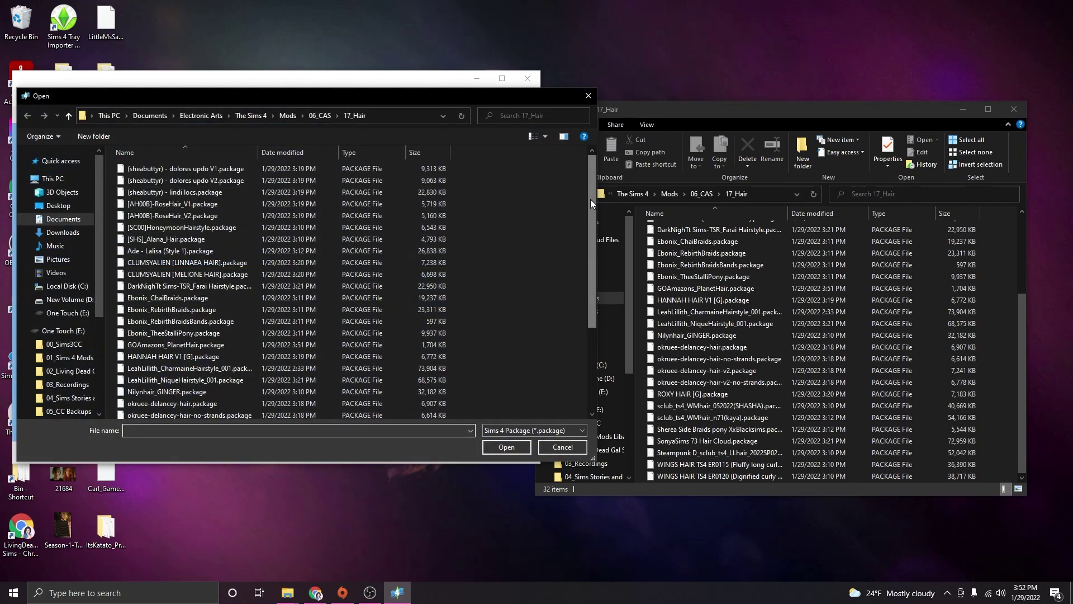
{"action": "left_click_drag", "start_coordinate": [590, 199], "coordinate": [582, 249]}
- Open ROXY HAIR [G].package and filter the Warehouse to CAS PART resources
{"action": "double_click", "coordinate": [287, 263]}
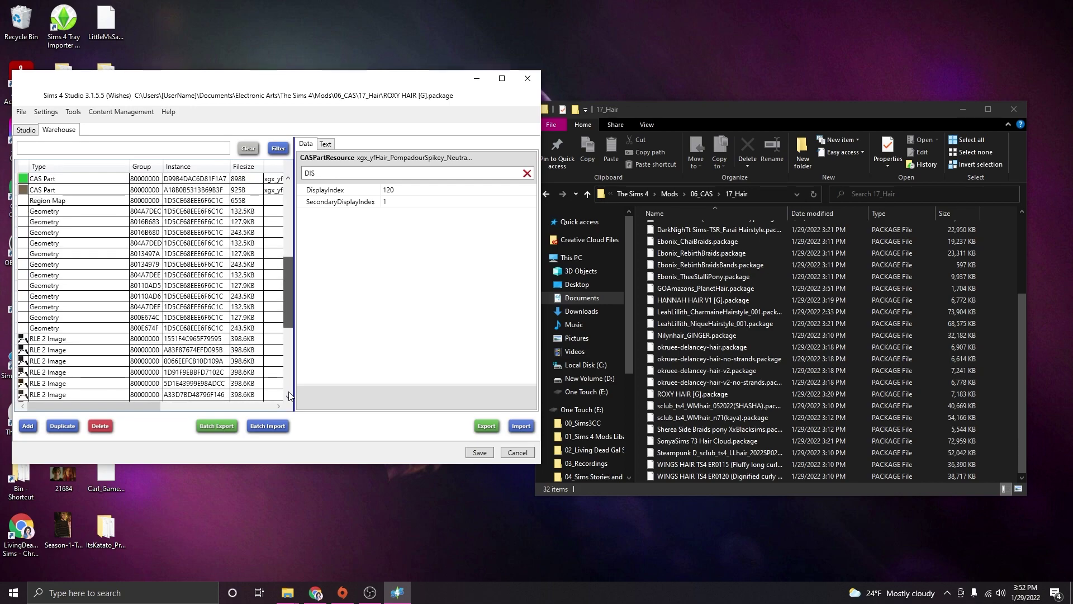
{"action": "left_click_drag", "start_coordinate": [287, 290], "coordinate": [287, 215]}
{"action": "left_click", "coordinate": [110, 148]}
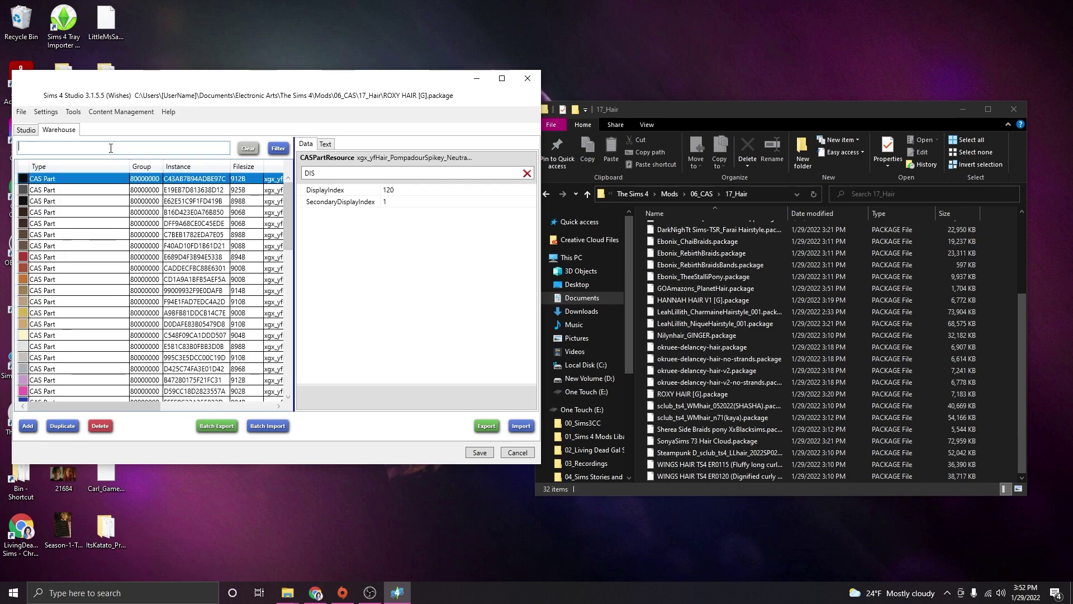
{"action": "type", "text": "CAS PART"}
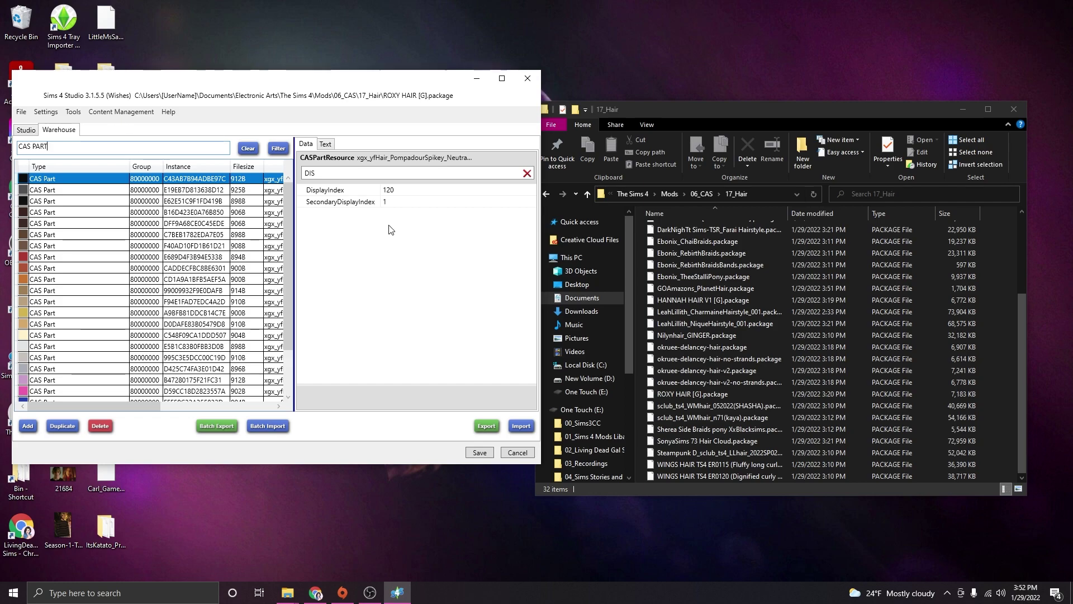
- Change the swatches' DisplayIndex from 120 to 899 and save the package
{"action": "left_click", "coordinate": [395, 189]}
{"action": "type", "text": "899"}
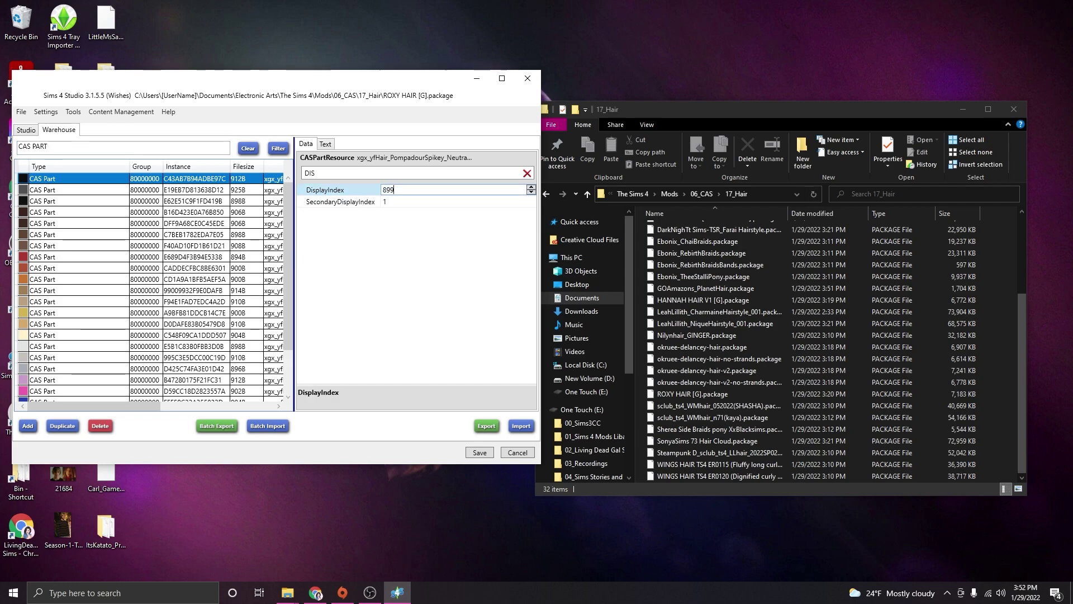
{"action": "key", "text": "Return"}
{"action": "key", "text": "Down"}
{"action": "left_click", "coordinate": [390, 190]}
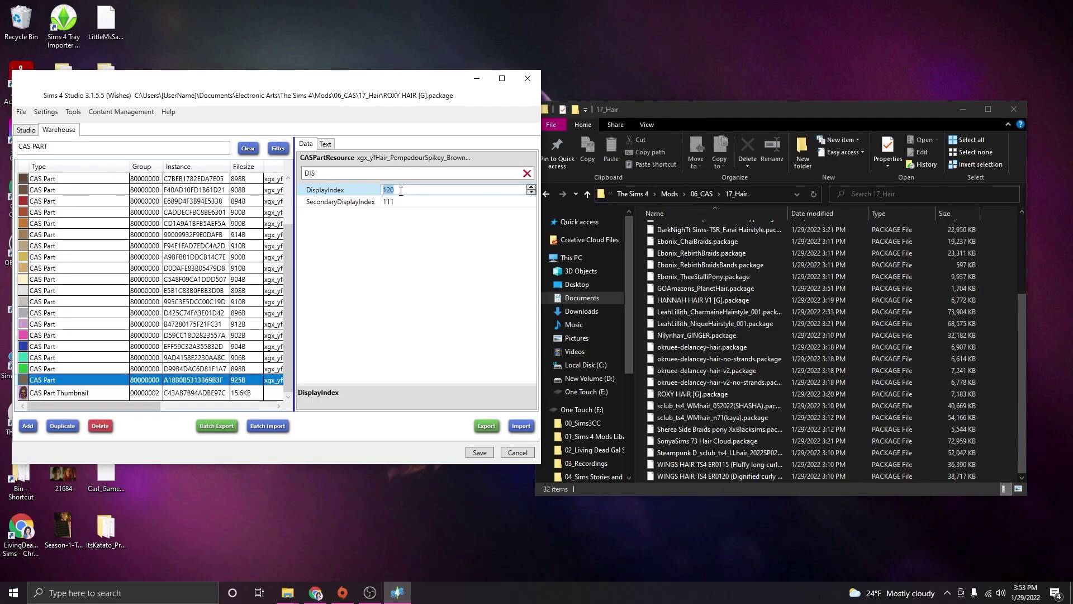
{"action": "left_click", "coordinate": [484, 456]}
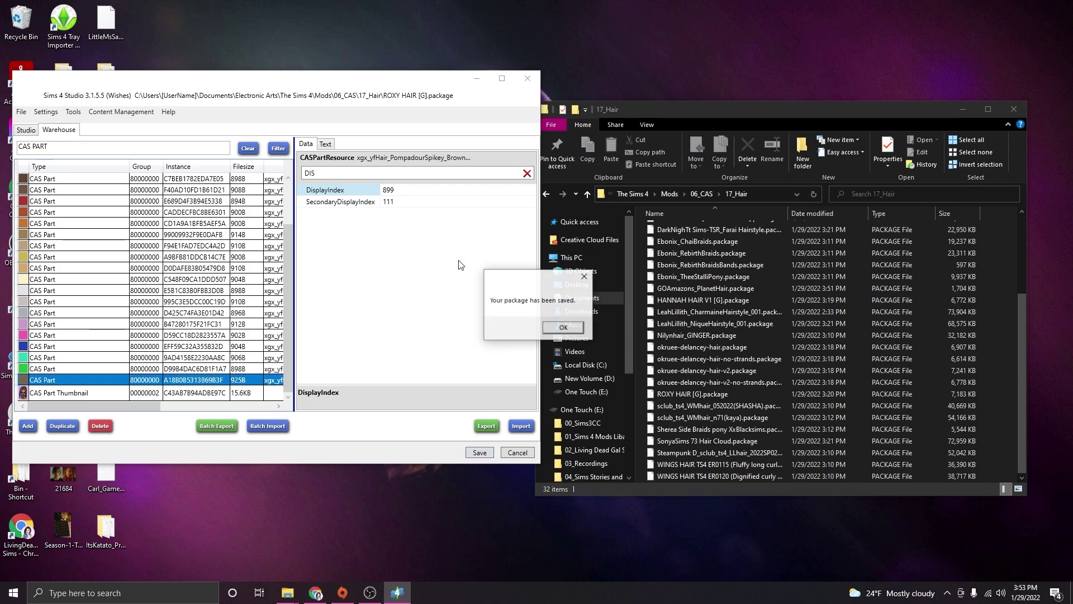
{"action": "left_click", "coordinate": [581, 335]}
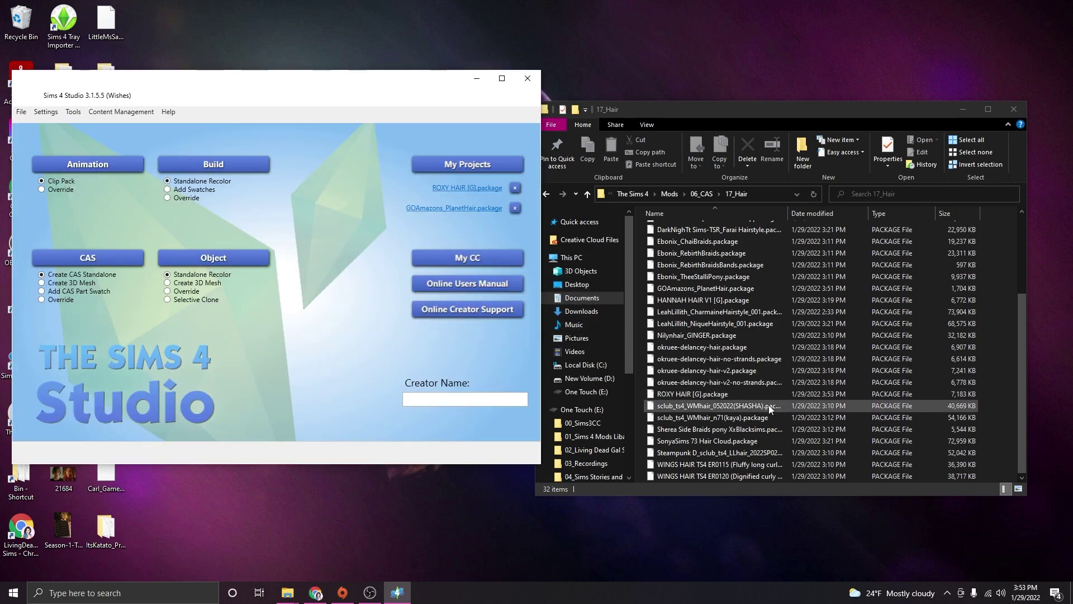
- Scroll through the 17_Hair mods folder in File Explorer
{"action": "scroll", "coordinate": [769, 405], "scroll_direction": "up", "scroll_amount": 4}
{"action": "scroll", "coordinate": [769, 405], "scroll_direction": "down", "scroll_amount": 4}
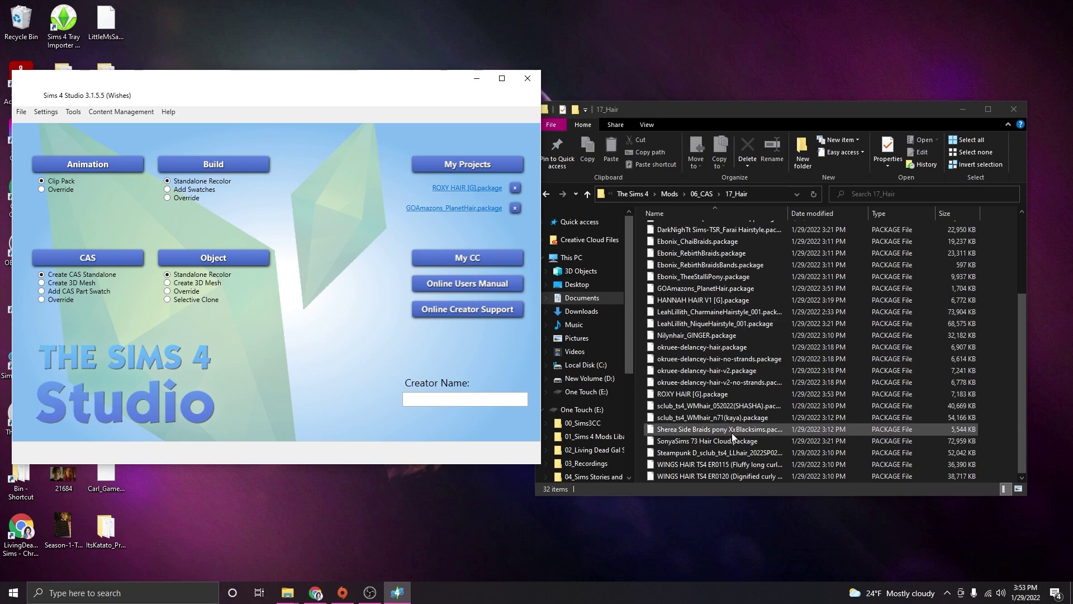
{"action": "scroll", "coordinate": [758, 379], "scroll_direction": "up", "scroll_amount": 3}
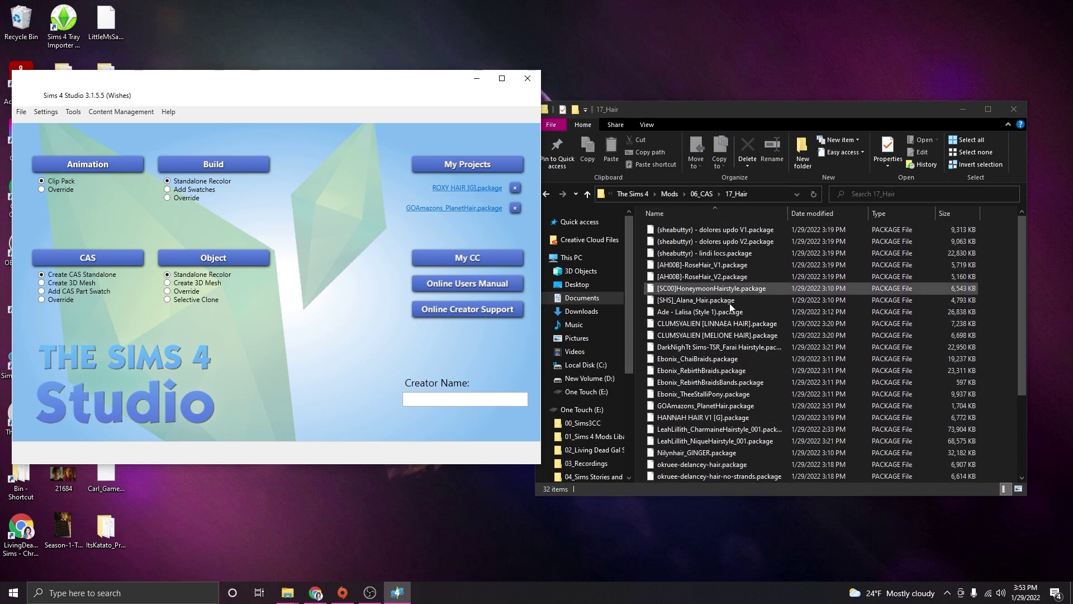
{"action": "scroll", "coordinate": [723, 401], "scroll_direction": "down", "scroll_amount": 3}
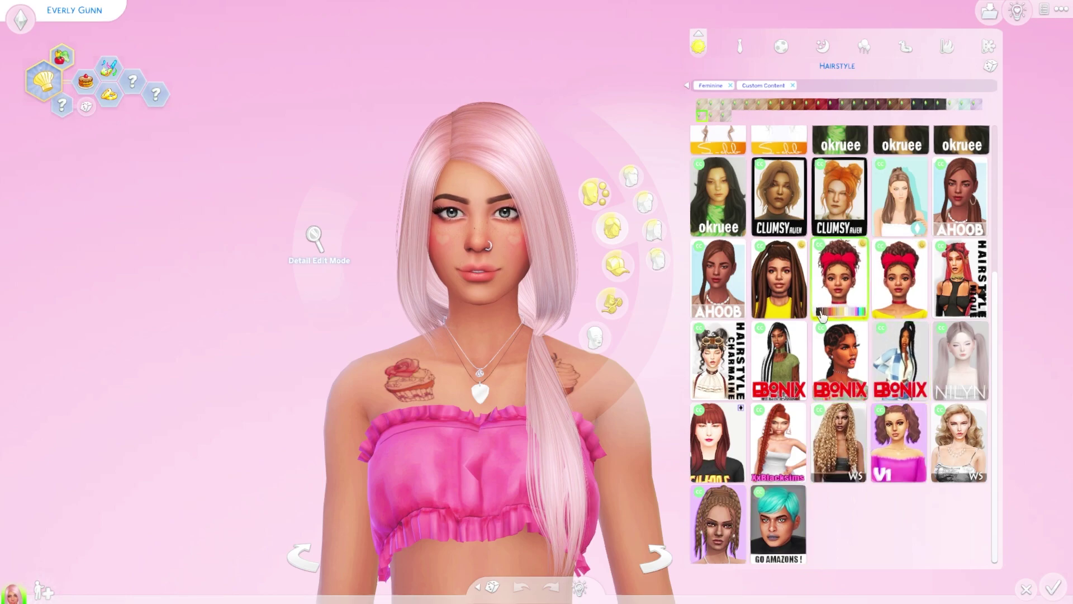
- Scroll through the Custom Content hairstyles in Create a Sim to check the edited hairs' order
{"action": "scroll", "coordinate": [841, 365], "scroll_direction": "up", "scroll_amount": 1}
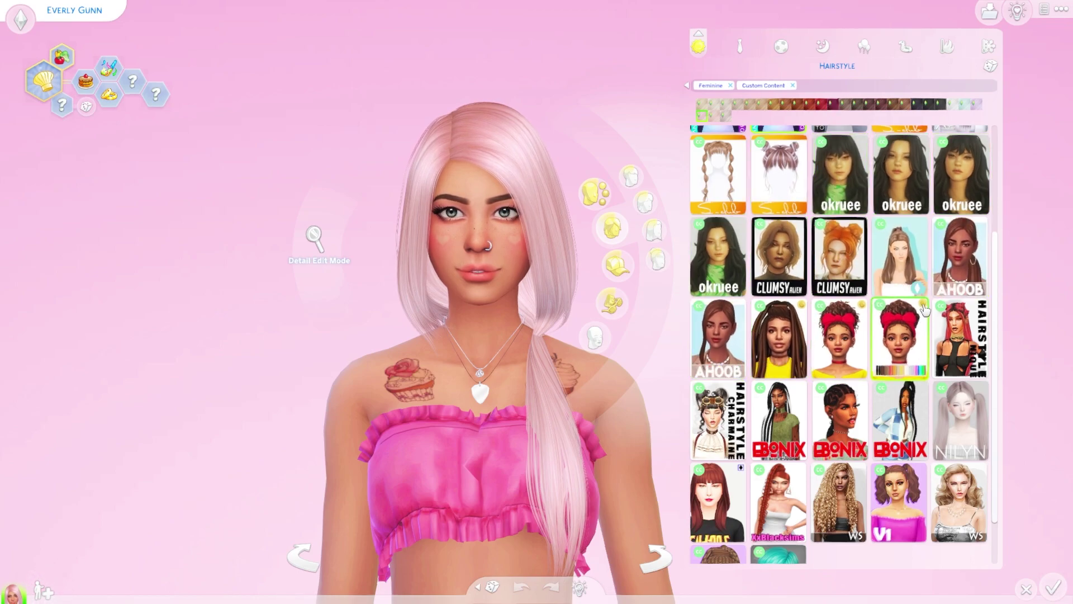
{"action": "scroll", "coordinate": [925, 309], "scroll_direction": "up", "scroll_amount": 2}
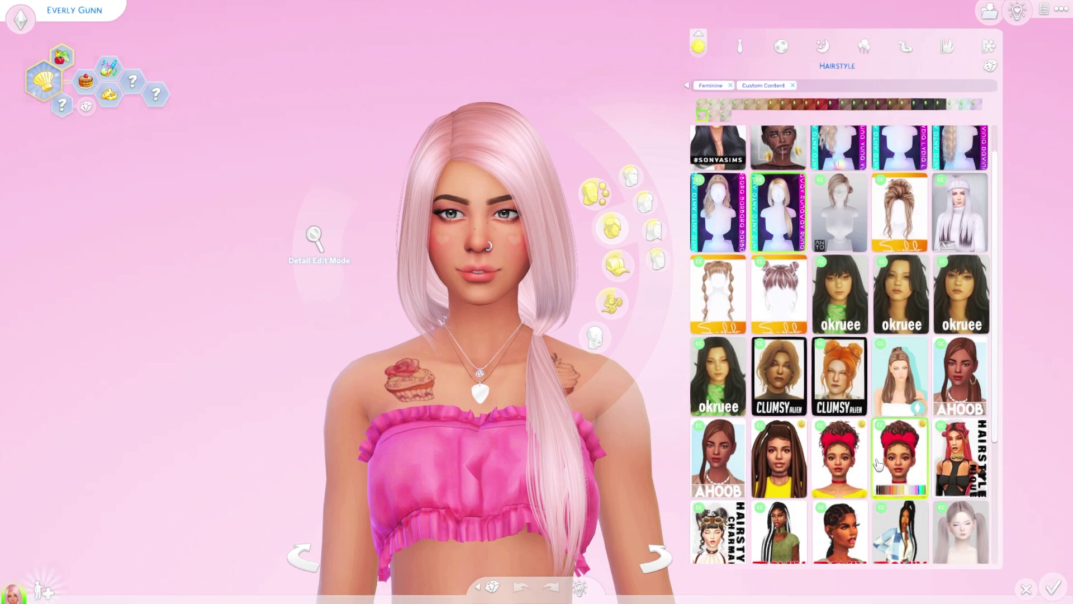
{"action": "scroll", "coordinate": [876, 464], "scroll_direction": "up", "scroll_amount": 1}
{"action": "scroll", "coordinate": [803, 200], "scroll_direction": "down", "scroll_amount": 3}
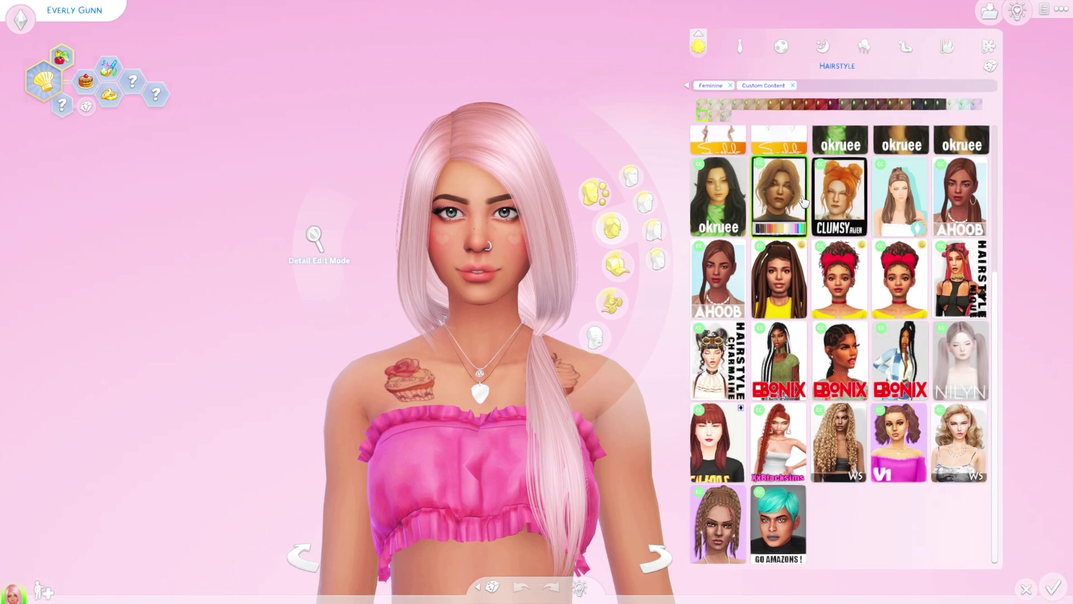
{"action": "scroll", "coordinate": [803, 200], "scroll_direction": "up", "scroll_amount": 2}
{"action": "scroll", "coordinate": [828, 201], "scroll_direction": "down", "scroll_amount": 2}
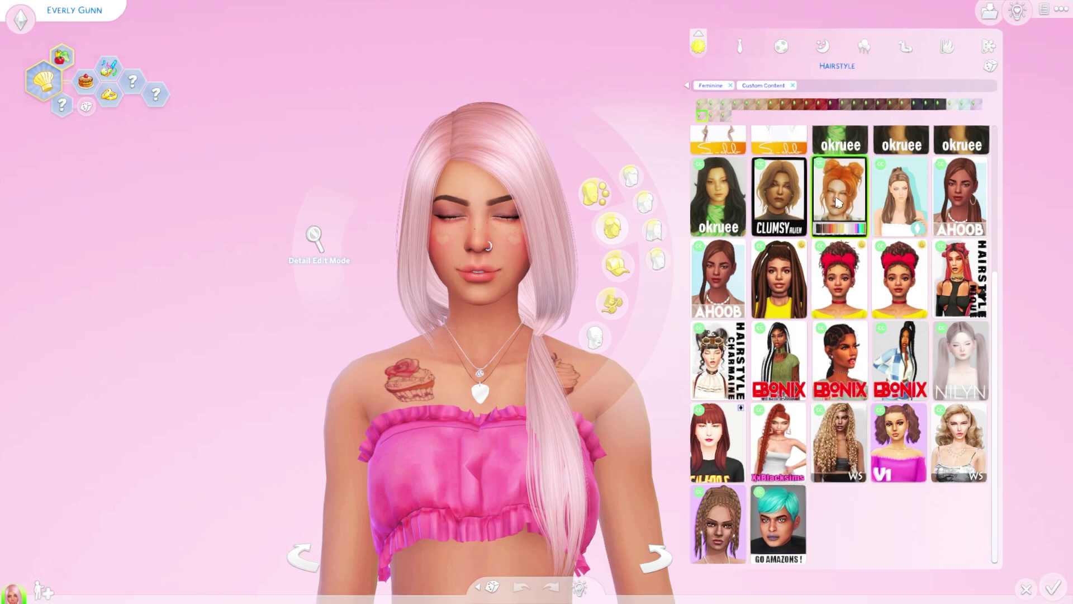
{"action": "scroll", "coordinate": [838, 203], "scroll_direction": "up", "scroll_amount": 3}
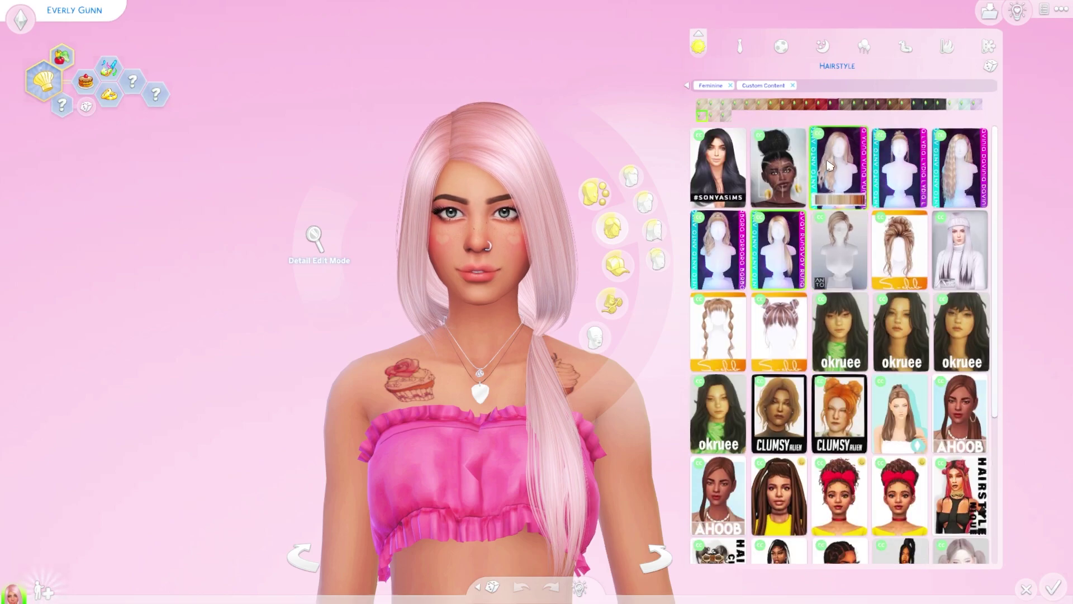
{"action": "scroll", "coordinate": [844, 178], "scroll_direction": "down", "scroll_amount": 3}
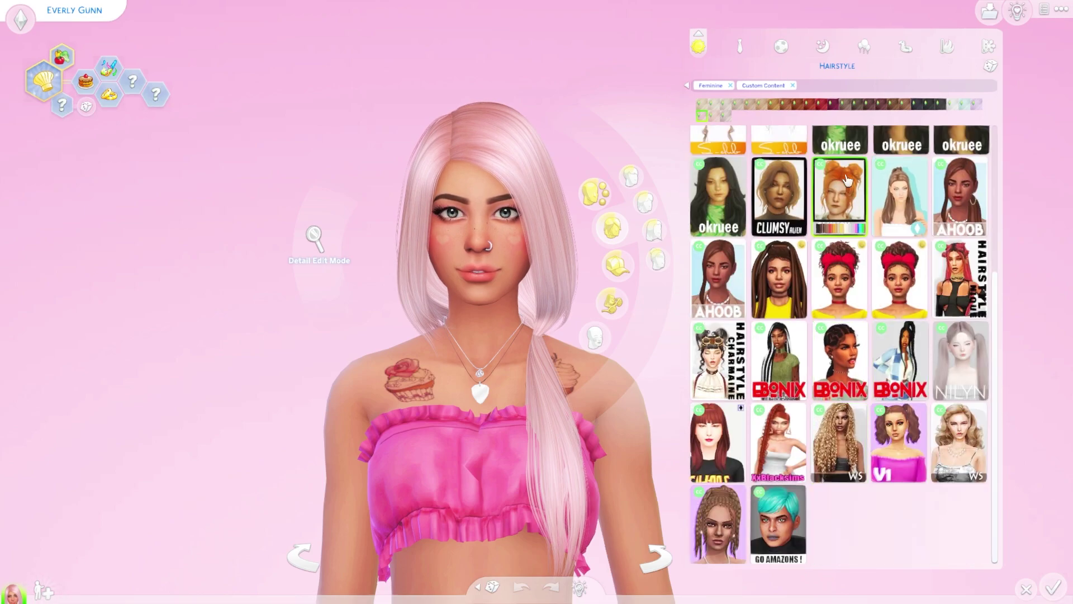
{"action": "scroll", "coordinate": [838, 355], "scroll_direction": "up", "scroll_amount": 3}
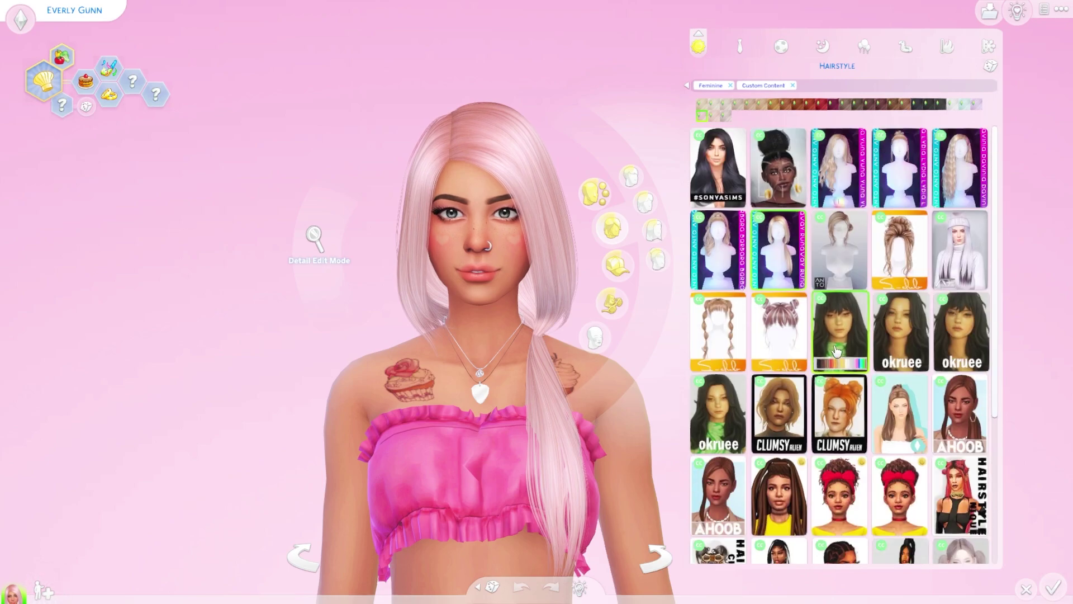
{"action": "scroll", "coordinate": [837, 350], "scroll_direction": "down", "scroll_amount": 3}
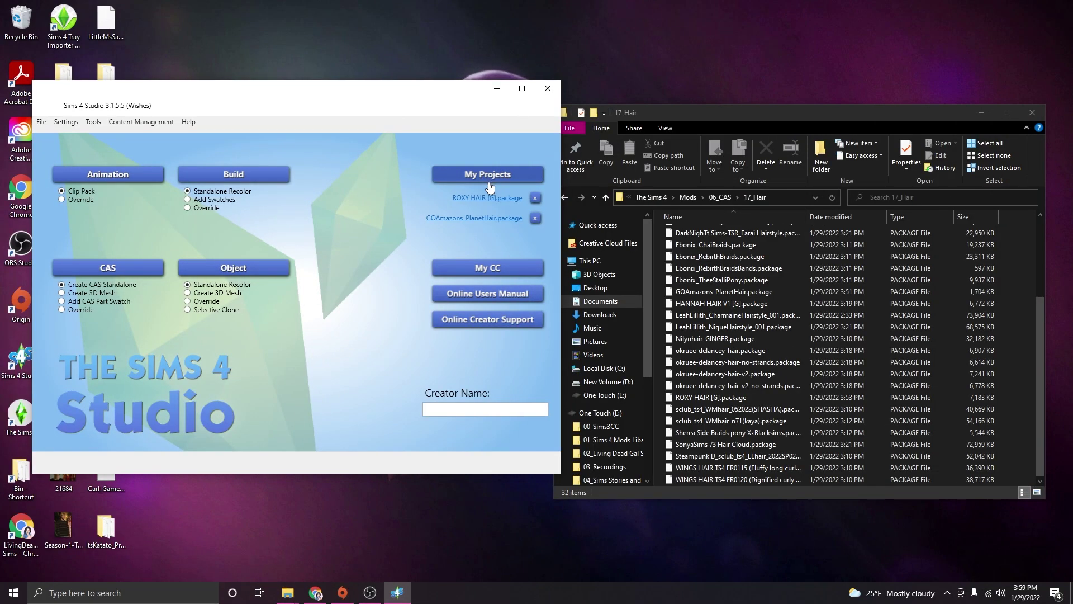
- Open HANNAH HAIR V1 [G].package from the 17_Hair folder via My Projects
{"action": "left_click", "coordinate": [482, 174]}
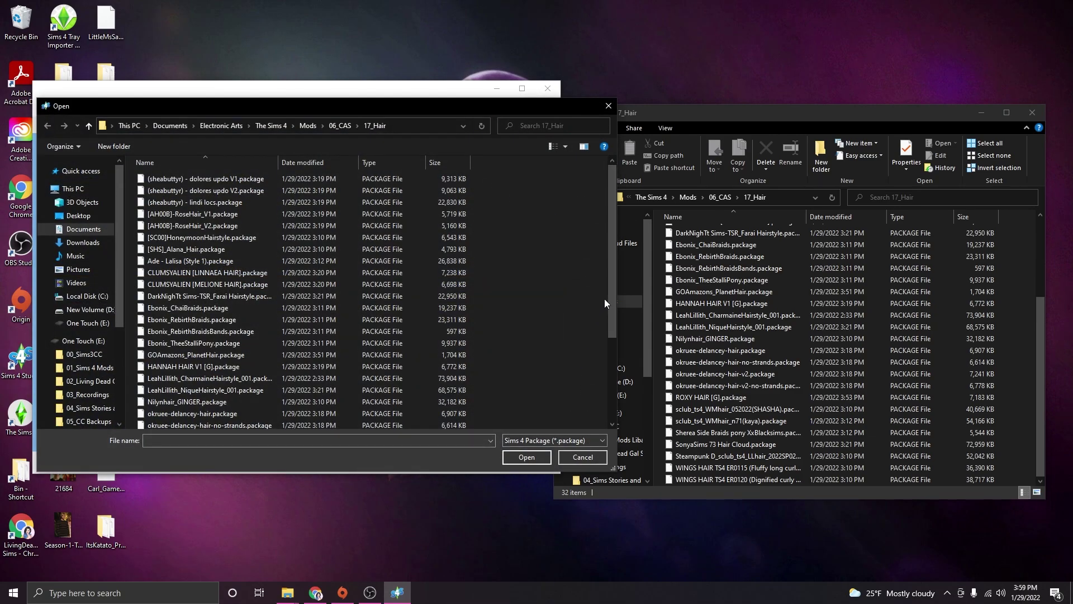
{"action": "scroll", "coordinate": [603, 357], "scroll_direction": "down", "scroll_amount": 3}
{"action": "scroll", "coordinate": [598, 357], "scroll_direction": "up", "scroll_amount": 1}
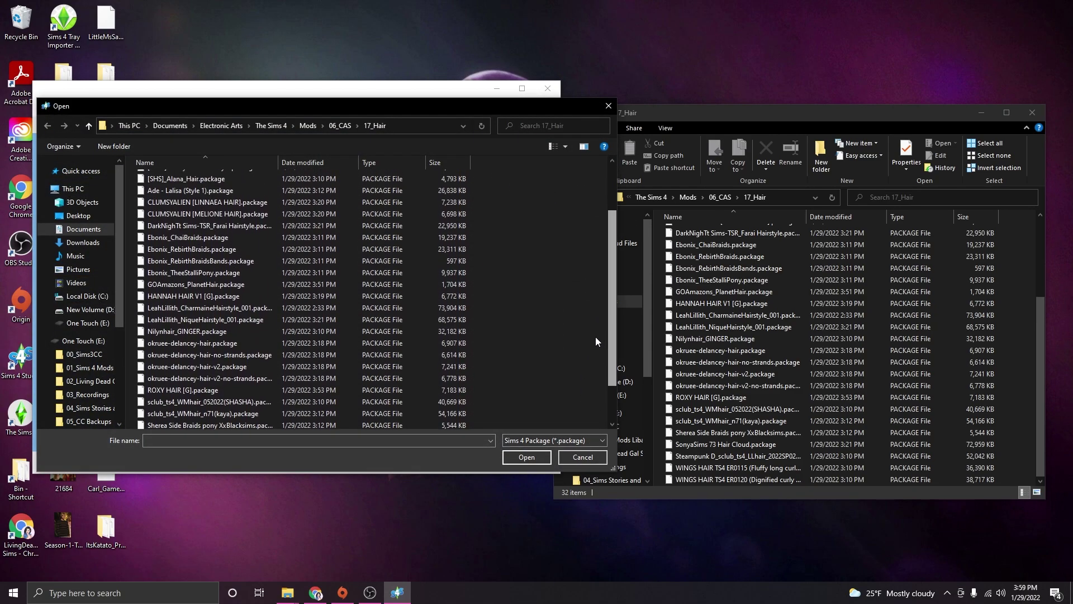
{"action": "left_click", "coordinate": [244, 295]}
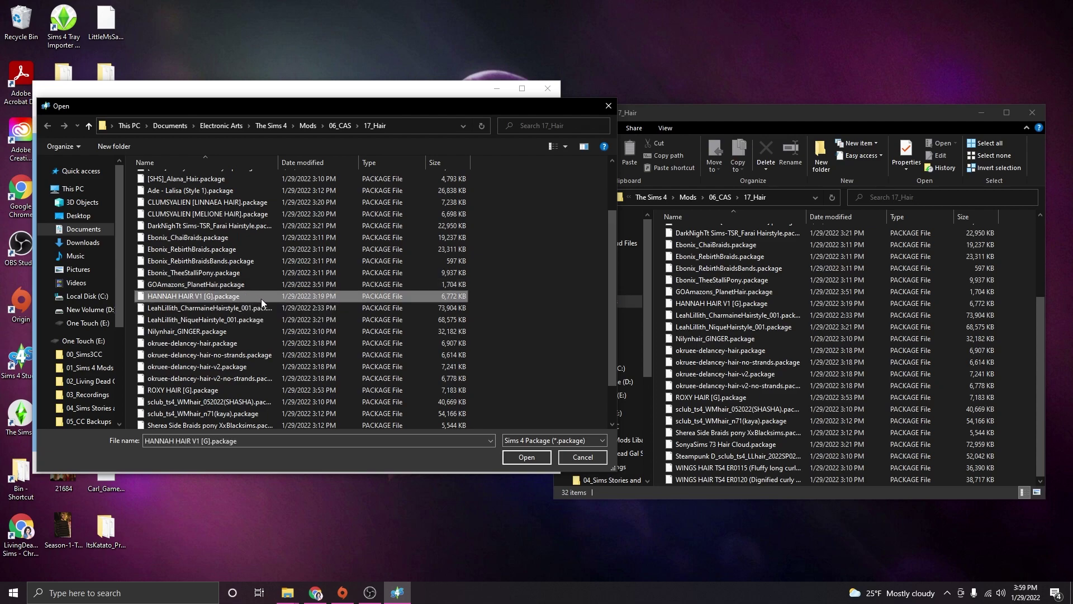
{"action": "left_click", "coordinate": [527, 457]}
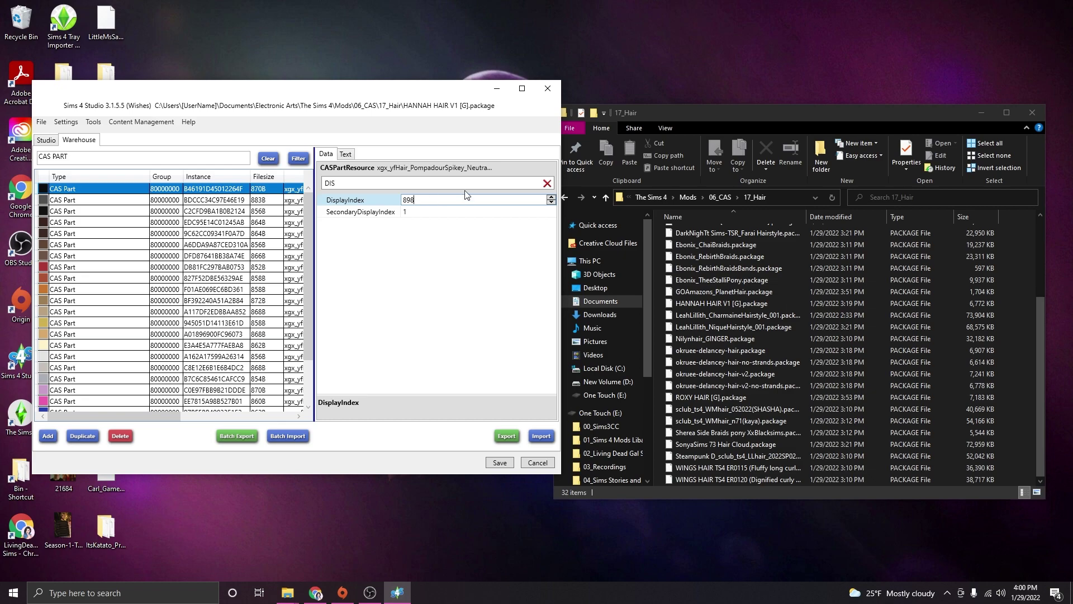
- Replace DisplayIndex 120 with 898 on the black and dark Hannah hair swatches
{"action": "left_click", "coordinate": [123, 200]}
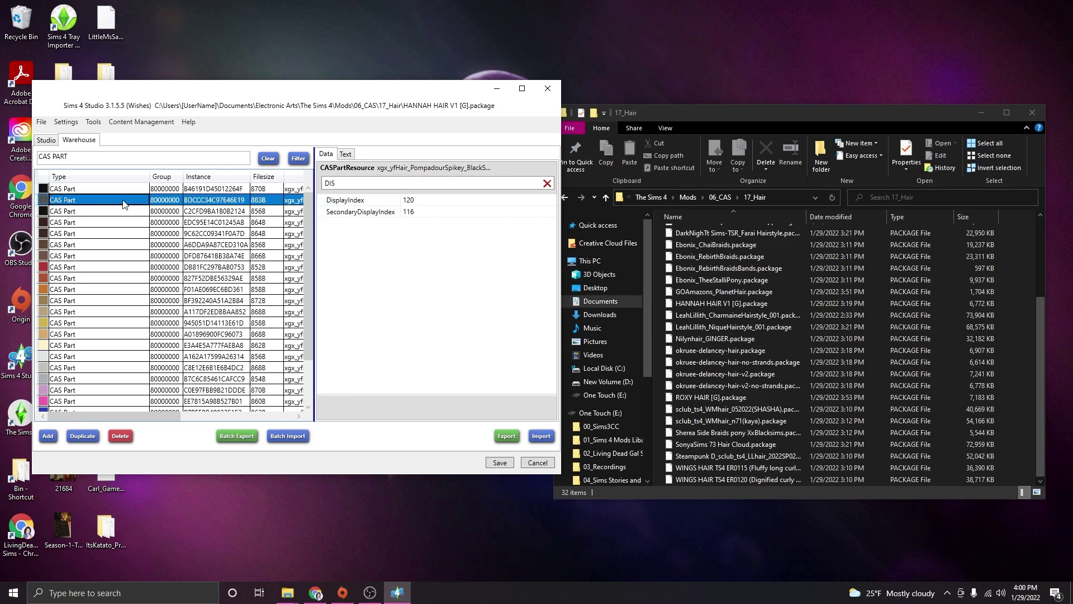
{"action": "left_click", "coordinate": [413, 199]}
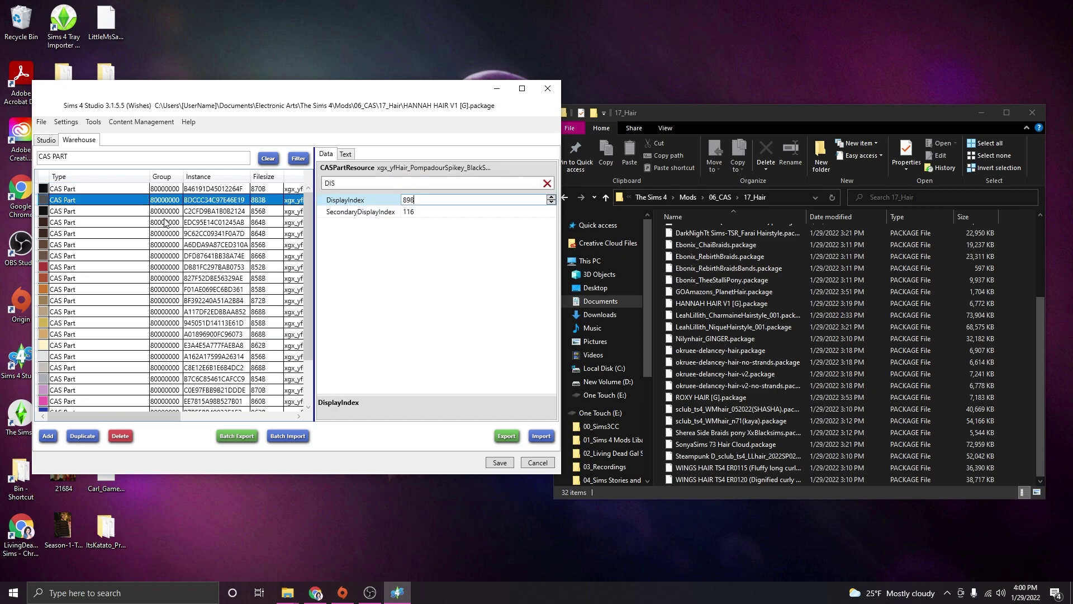
{"action": "left_click", "coordinate": [141, 213]}
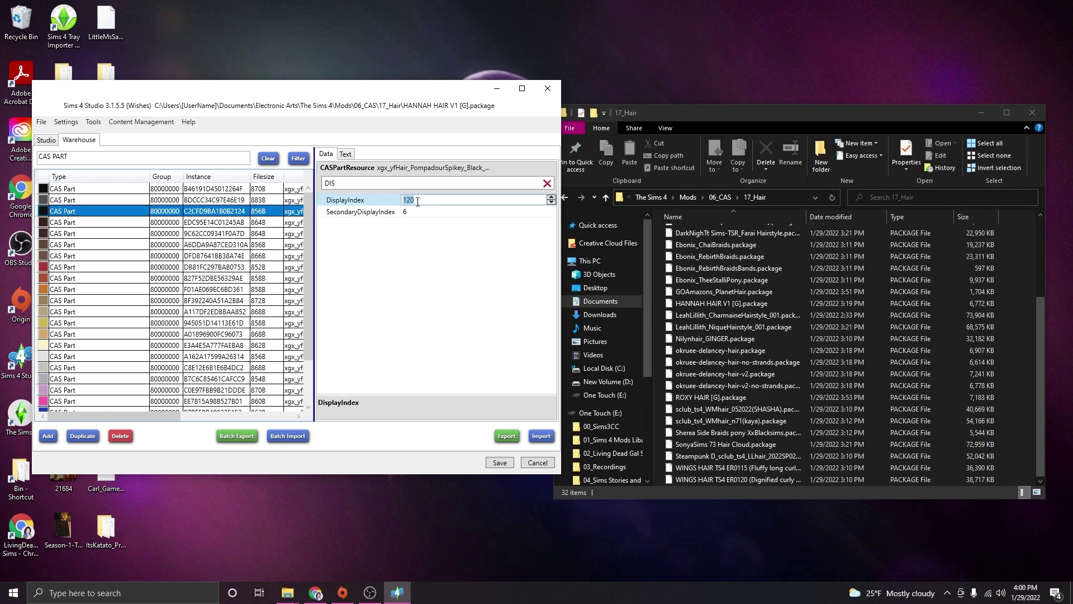
{"action": "left_click", "coordinate": [140, 222]}
{"action": "left_click", "coordinate": [436, 200]}
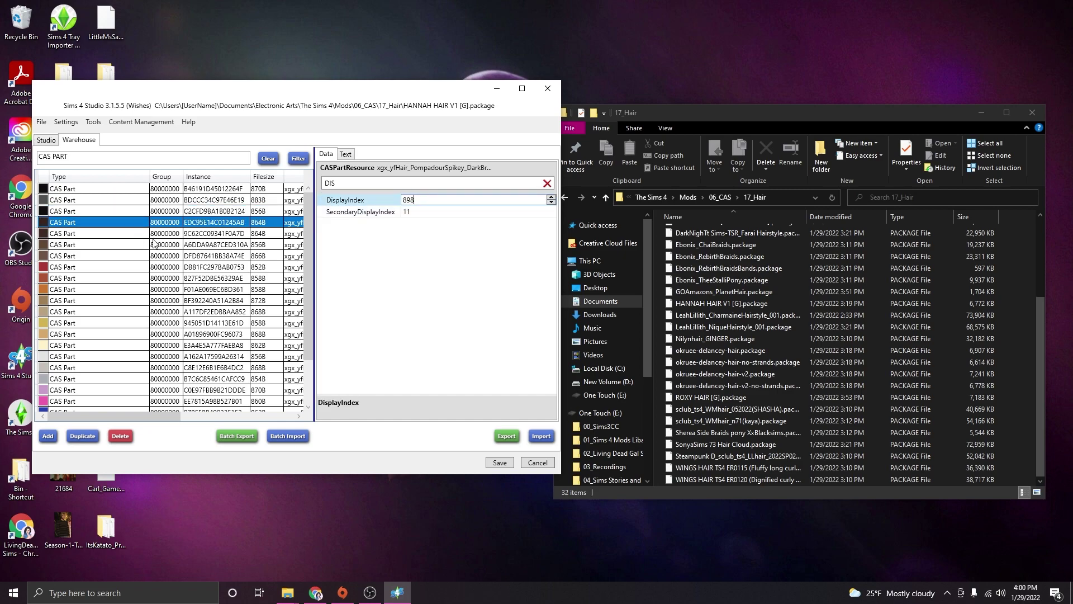
{"action": "left_click", "coordinate": [137, 235]}
{"action": "left_click", "coordinate": [417, 196]}
{"action": "type", "text": "898"}
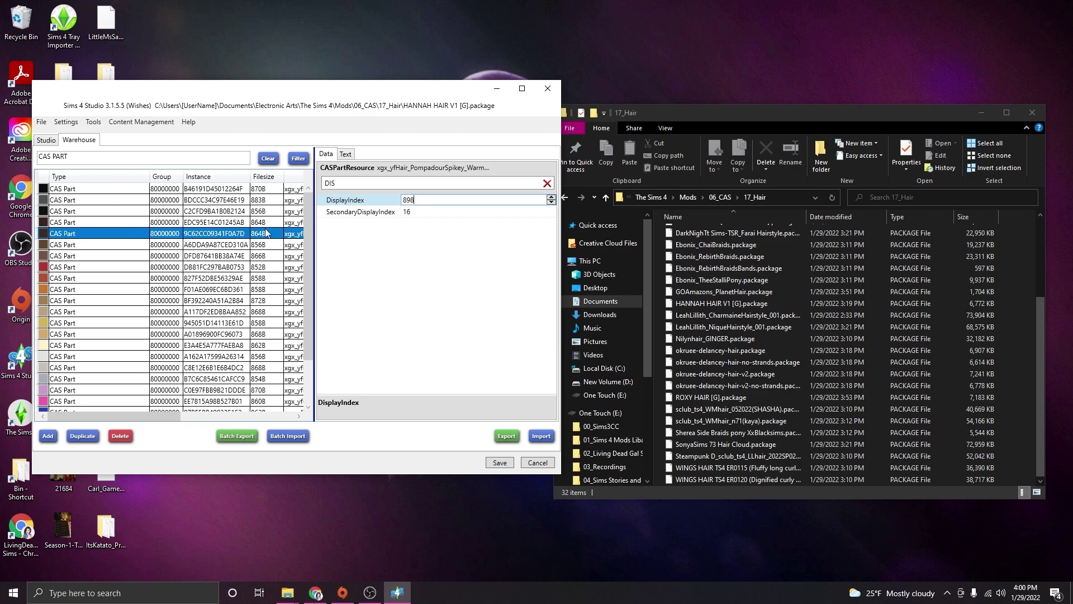
{"action": "left_click", "coordinate": [137, 246]}
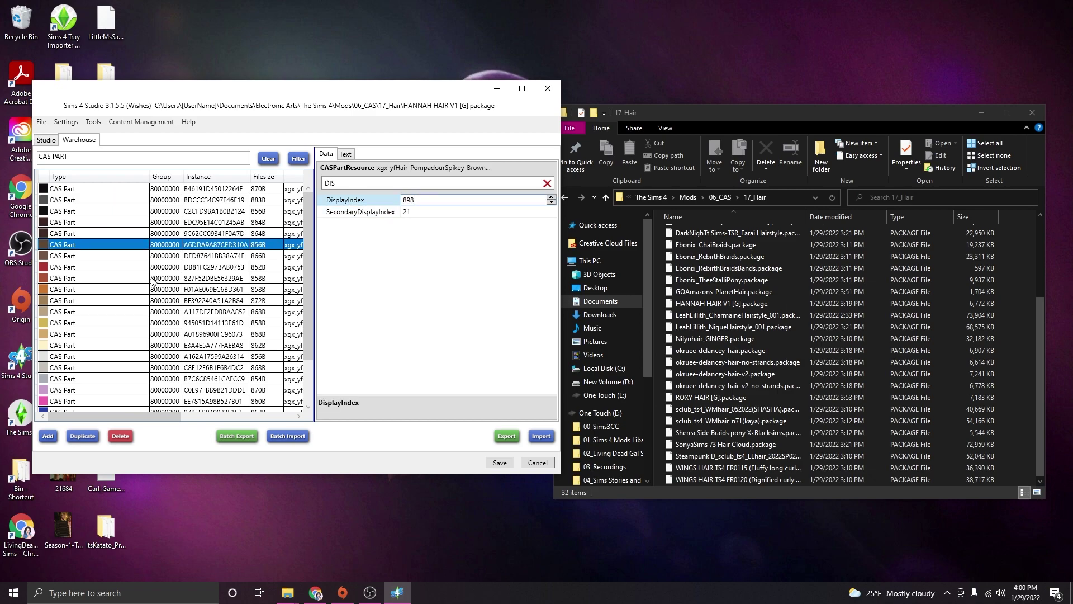
{"action": "left_click", "coordinate": [139, 258]}
{"action": "double_click", "coordinate": [409, 198]}
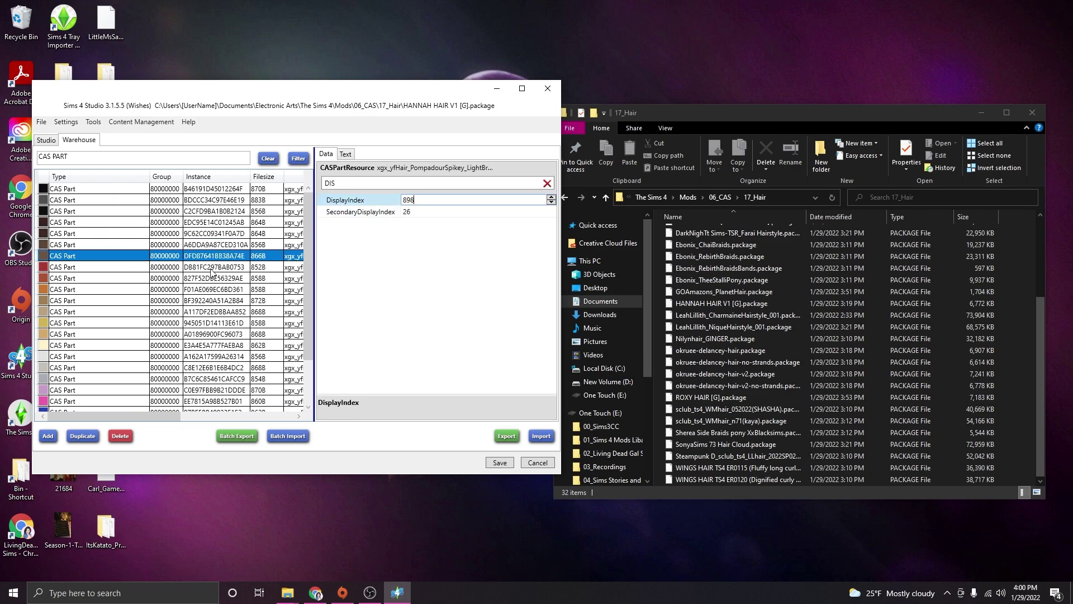
- Change DisplayIndex to 898 on the red through blonde Hannah hair swatches
{"action": "left_click", "coordinate": [136, 271]}
{"action": "double_click", "coordinate": [414, 198]}
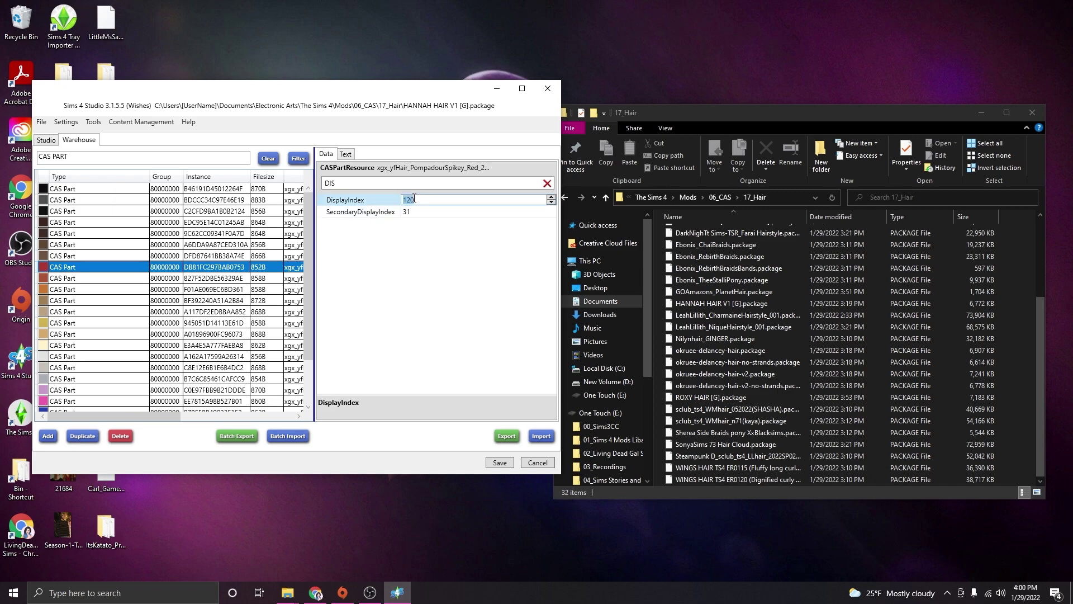
{"action": "left_click", "coordinate": [119, 279]}
{"action": "double_click", "coordinate": [408, 200]}
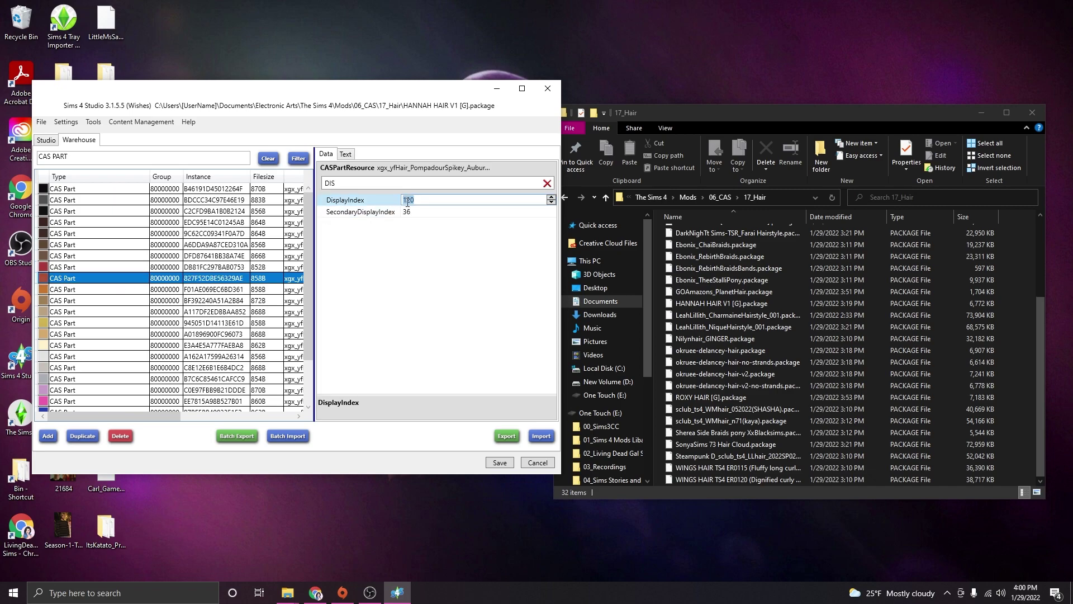
{"action": "type", "text": "898"}
{"action": "left_click", "coordinate": [110, 286]}
{"action": "double_click", "coordinate": [413, 200]}
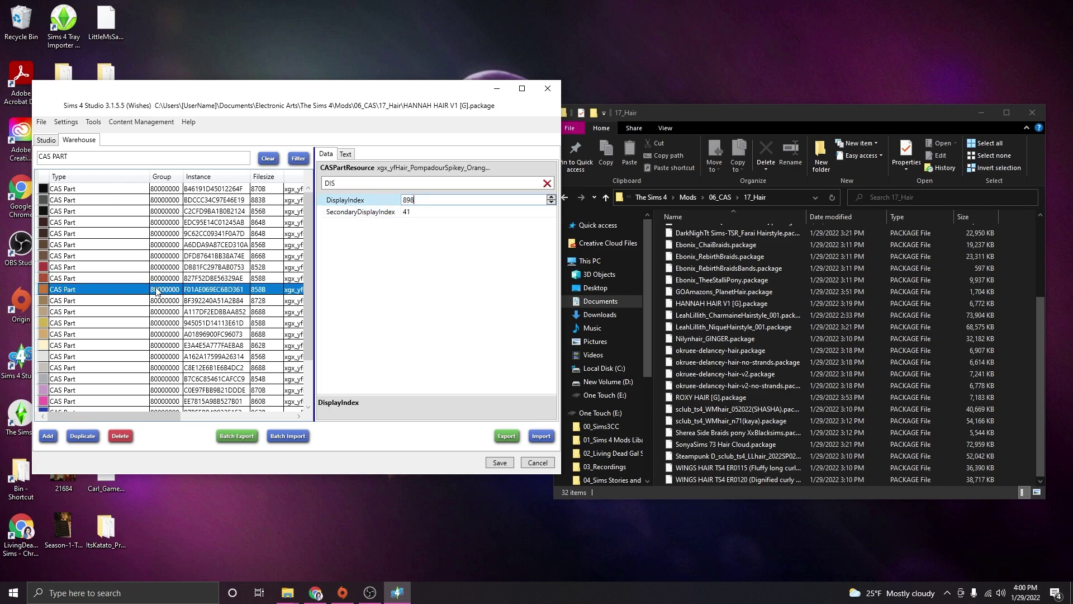
{"action": "left_click", "coordinate": [141, 300]}
{"action": "double_click", "coordinate": [411, 199]}
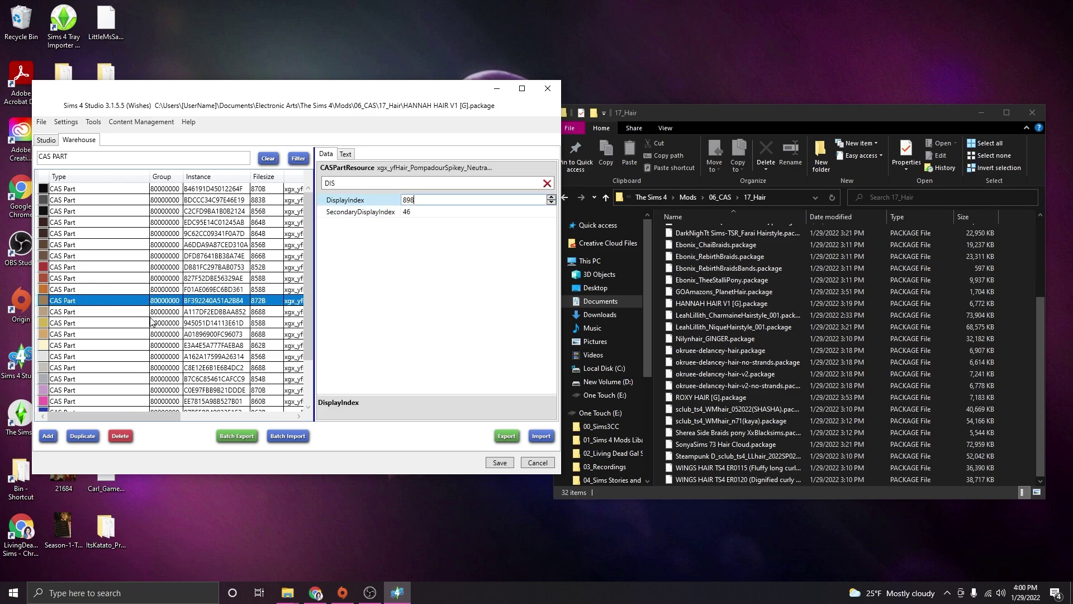
{"action": "type", "text": "898"}
{"action": "left_click", "coordinate": [135, 312]}
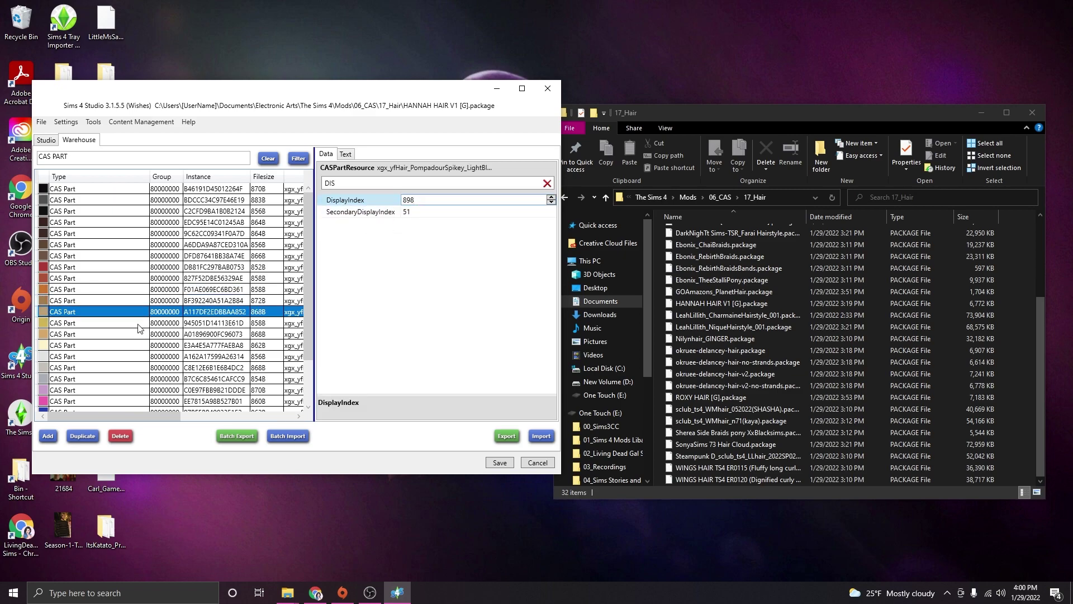
{"action": "left_click", "coordinate": [138, 323]}
{"action": "double_click", "coordinate": [423, 200]}
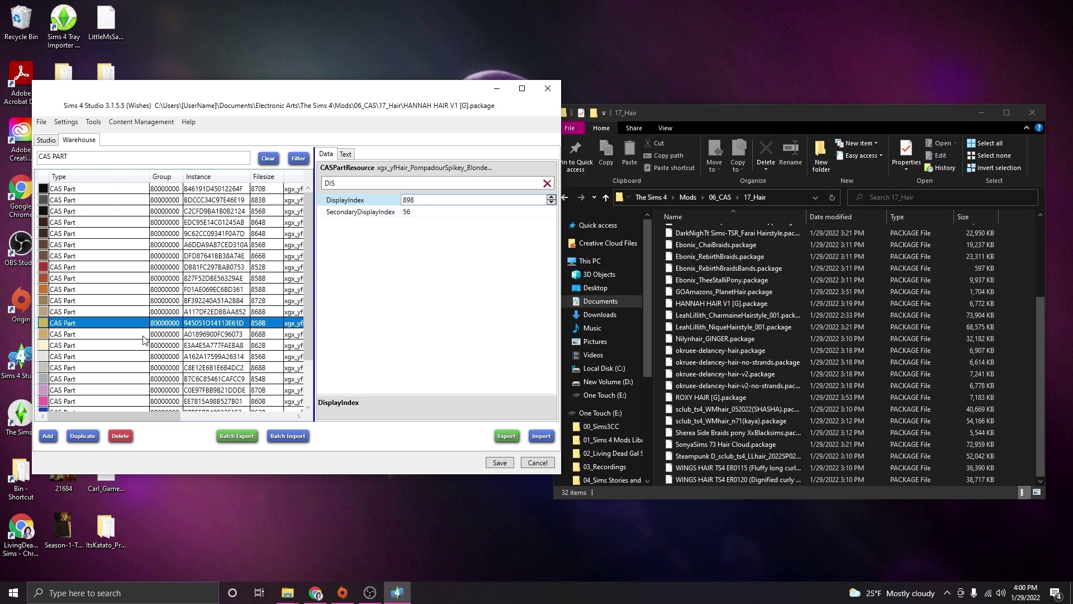
{"action": "left_click", "coordinate": [143, 335]}
{"action": "double_click", "coordinate": [434, 201]}
- Set DisplayIndex 898 on the lower swatches, including white, gray and purple
{"action": "left_click", "coordinate": [115, 346]}
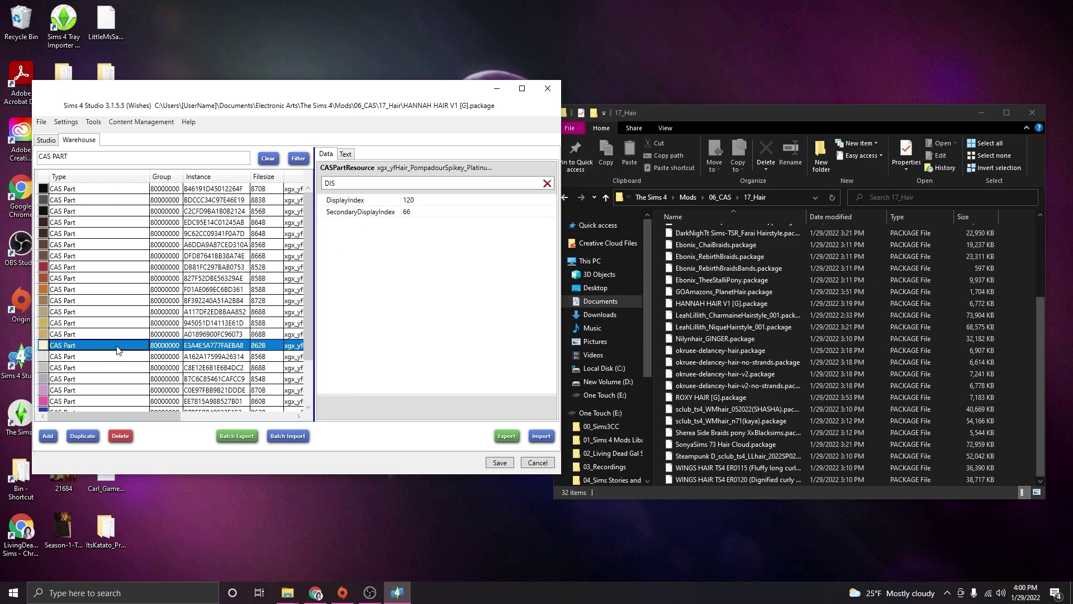
{"action": "scroll", "coordinate": [202, 313], "scroll_direction": "down", "scroll_amount": 2}
{"action": "double_click", "coordinate": [423, 200]}
{"action": "type", "text": "898"}
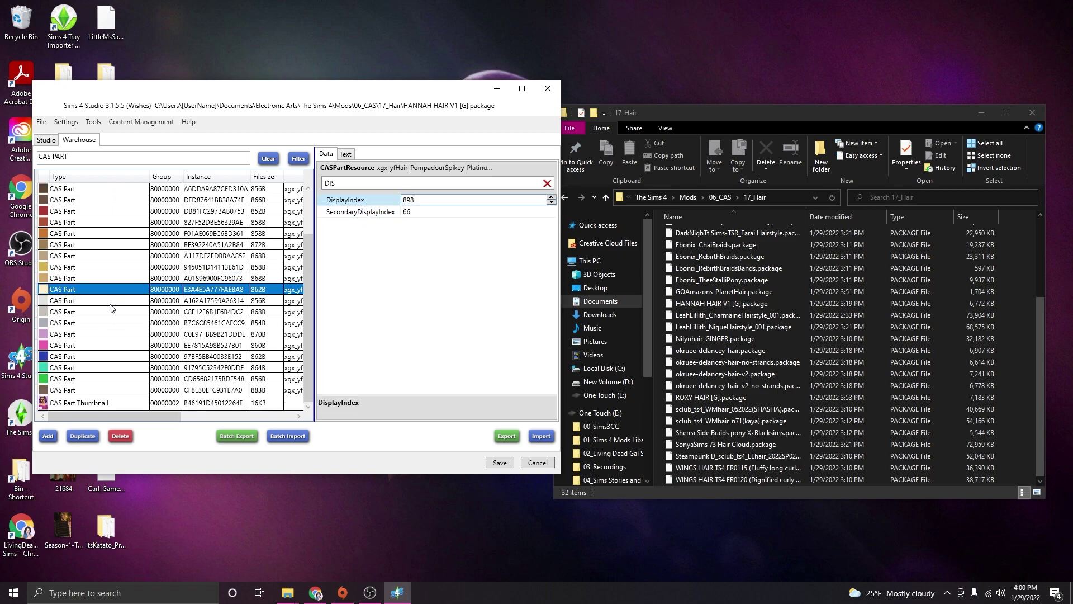
{"action": "left_click", "coordinate": [110, 304]}
{"action": "double_click", "coordinate": [419, 199]}
{"action": "left_click", "coordinate": [133, 314]}
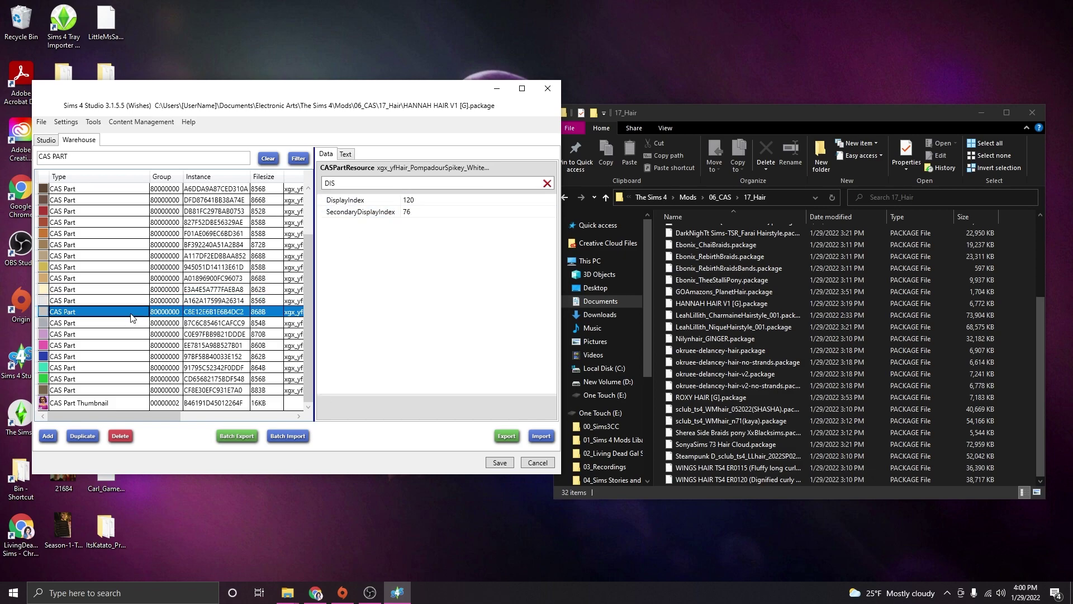
{"action": "left_click", "coordinate": [412, 199]}
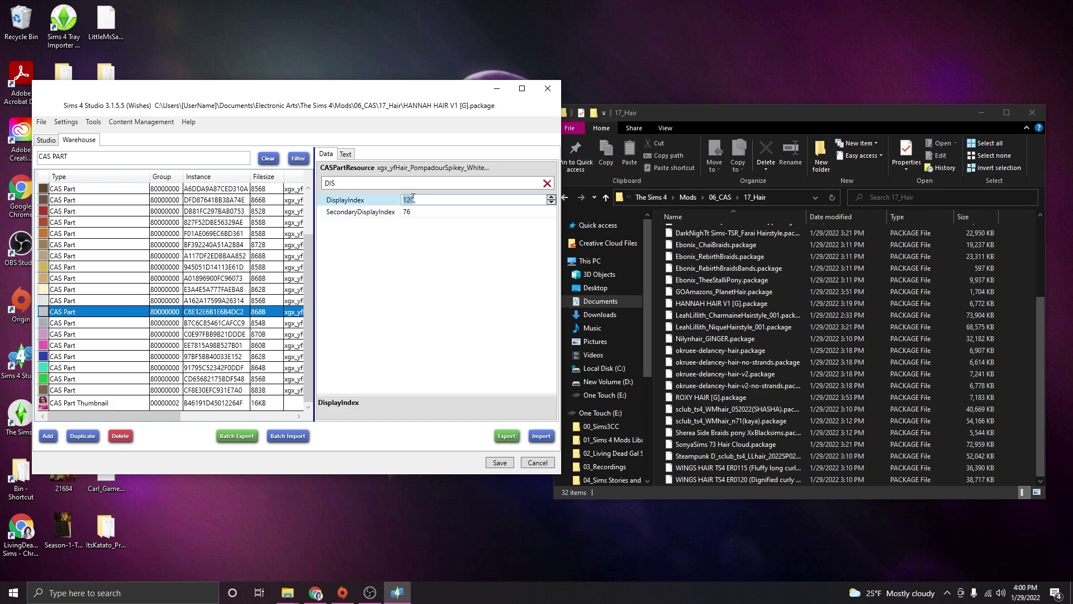
{"action": "left_click", "coordinate": [140, 323]}
{"action": "double_click", "coordinate": [413, 199]}
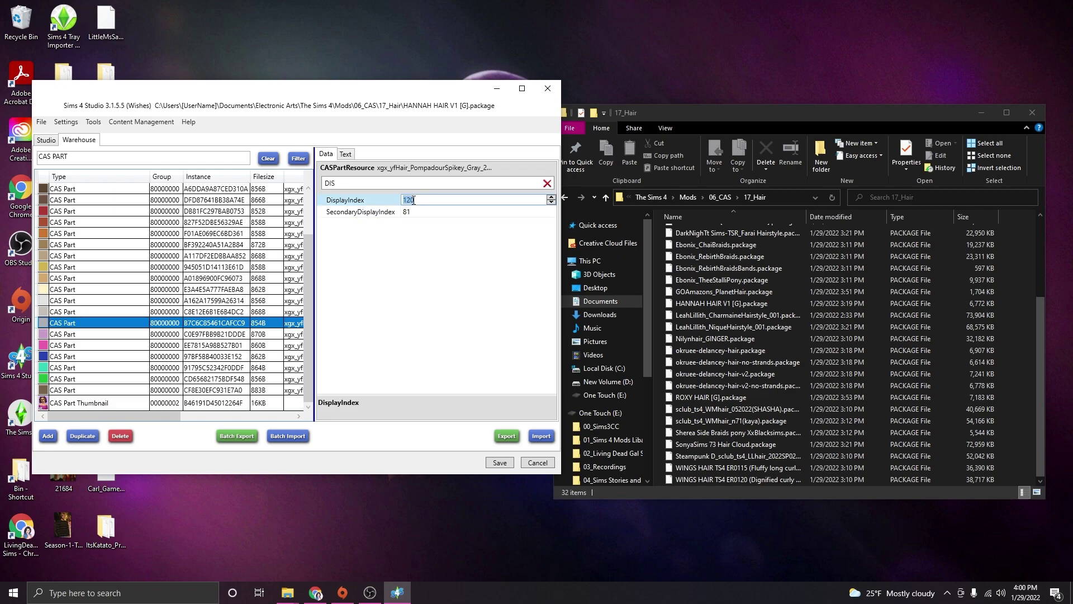
{"action": "left_click", "coordinate": [141, 334]}
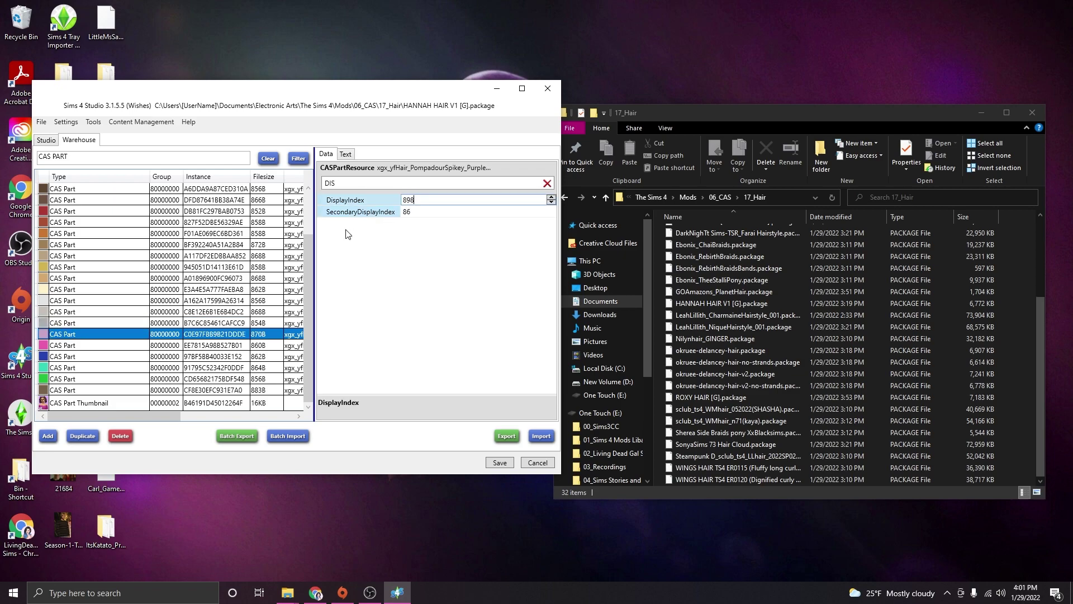
{"action": "left_click", "coordinate": [141, 345]}
{"action": "double_click", "coordinate": [433, 199]}
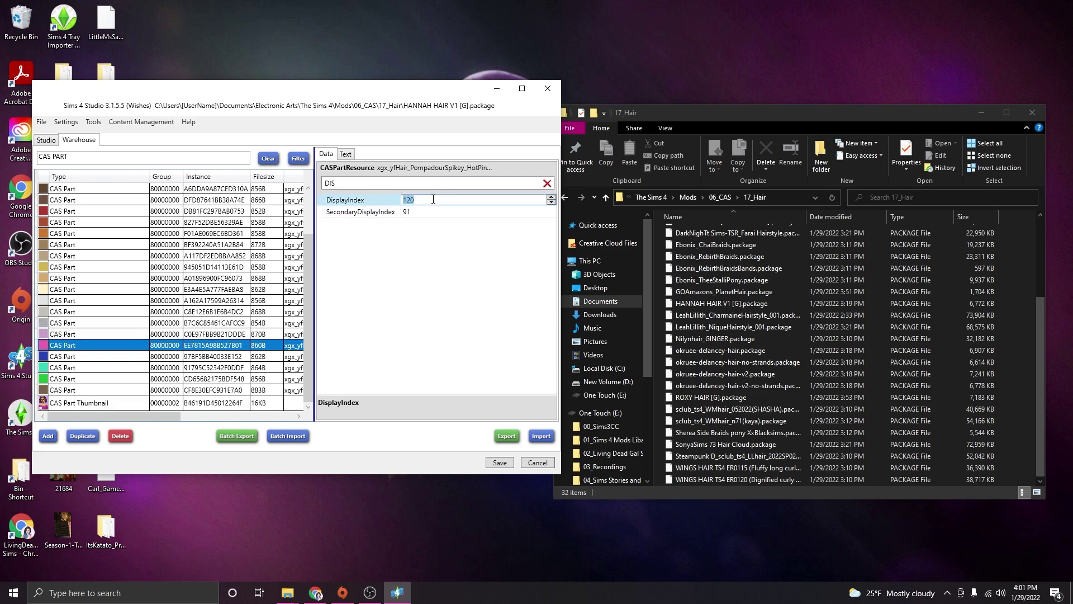
{"action": "left_click", "coordinate": [137, 361]}
{"action": "left_click", "coordinate": [416, 200]}
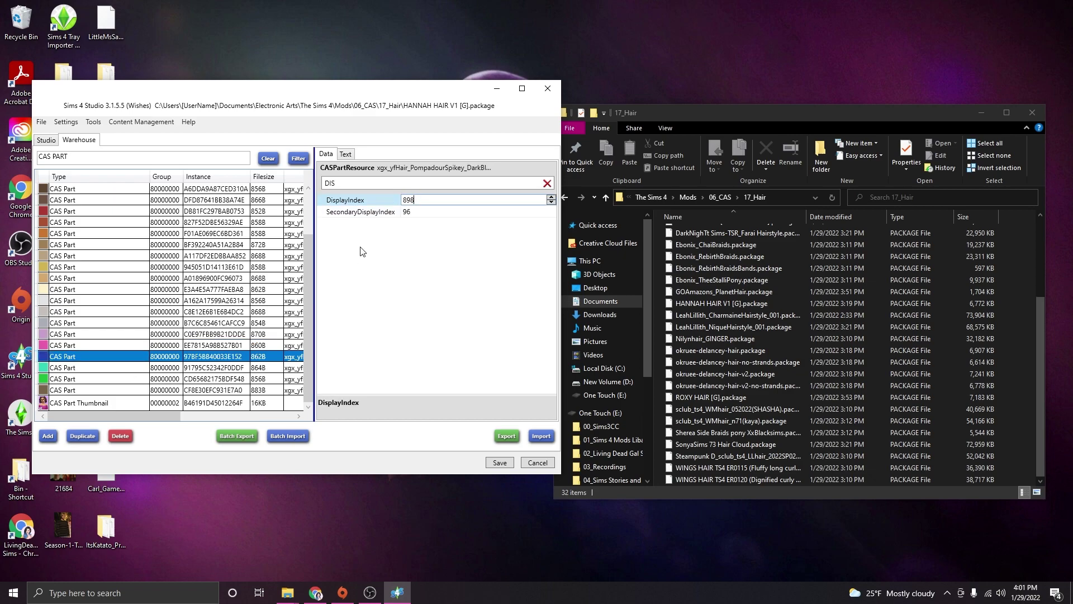
{"action": "left_click", "coordinate": [130, 369]}
{"action": "double_click", "coordinate": [411, 200]}
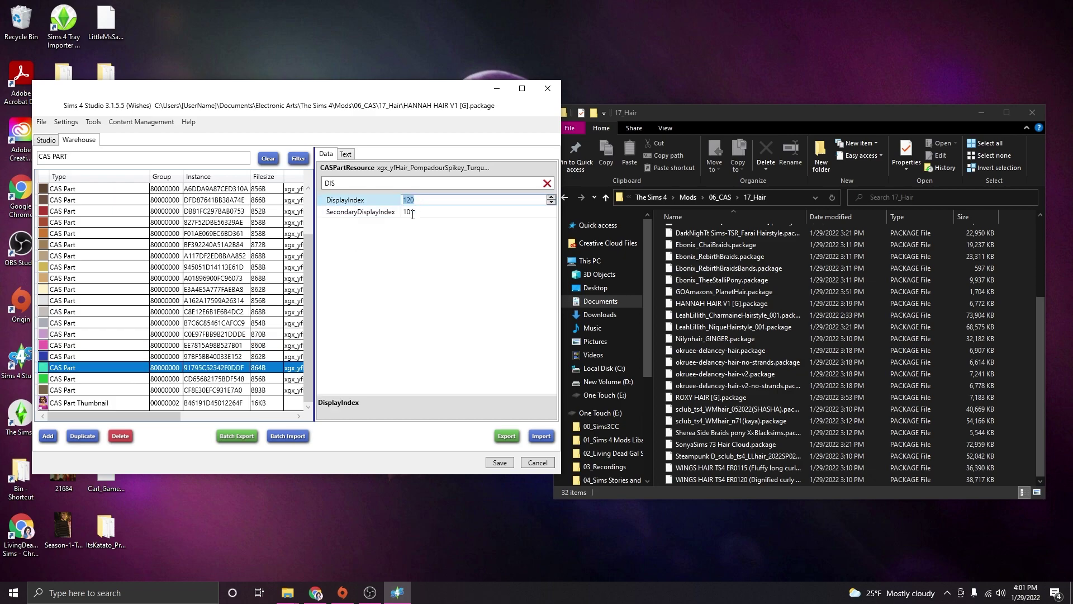